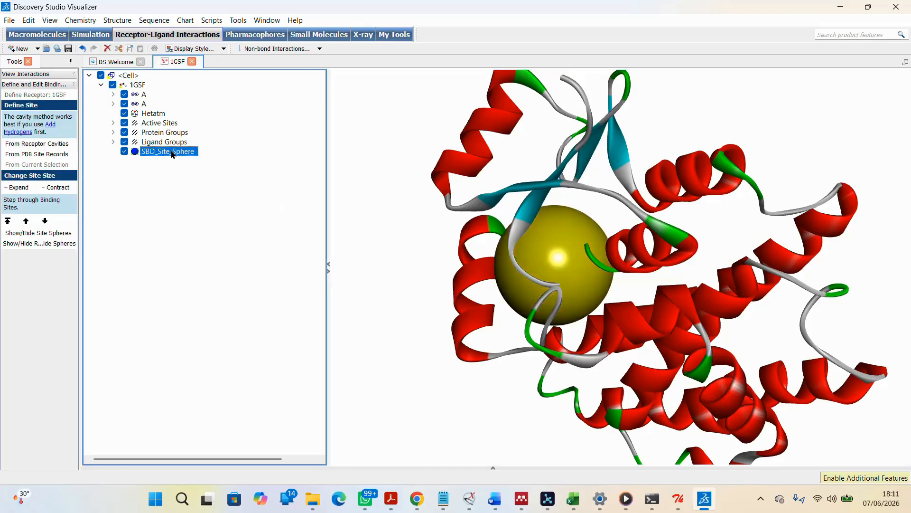
Delete SBD_Site_Sphere and define the 1GSF binding site from the PDB site records.
right_click(172, 154)
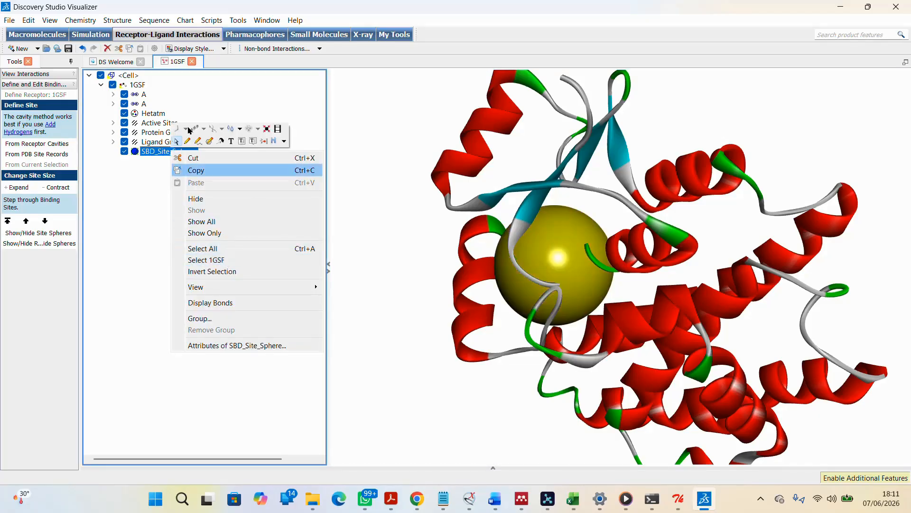
left_click(109, 48)
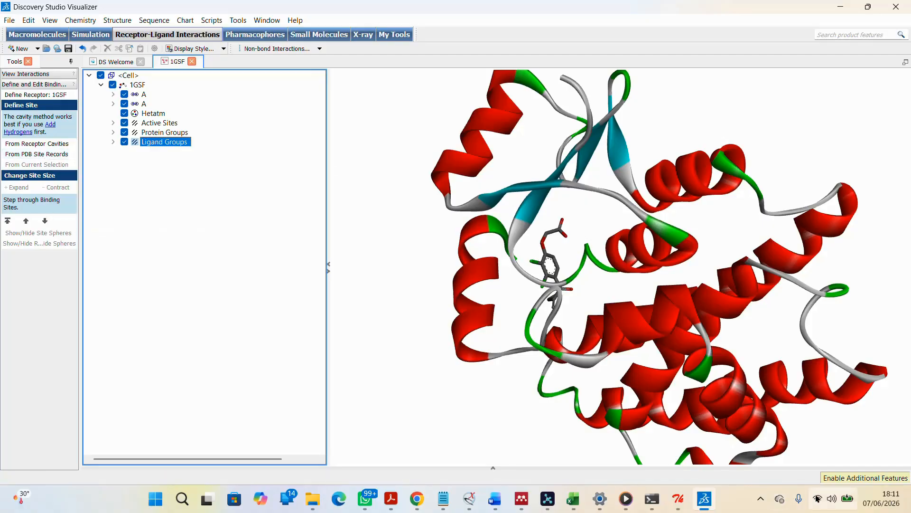
left_click(43, 155)
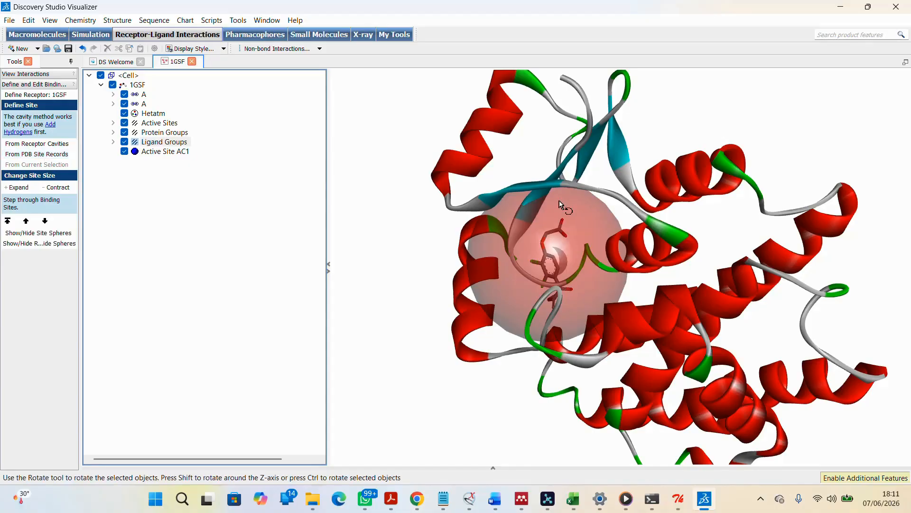
Open the attributes of the Active Site AC1 sphere and bring its XYZ coordinates into view.
right_click(552, 232)
left_click(170, 152)
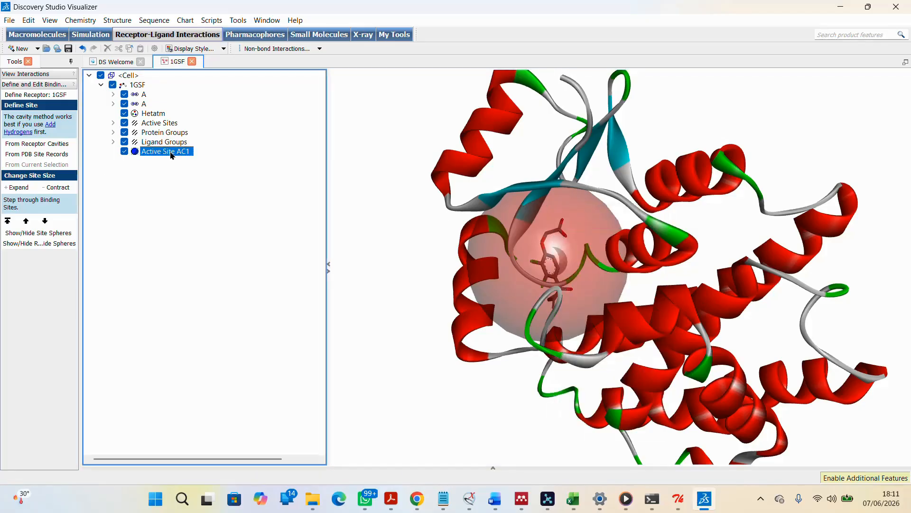
right_click(529, 254)
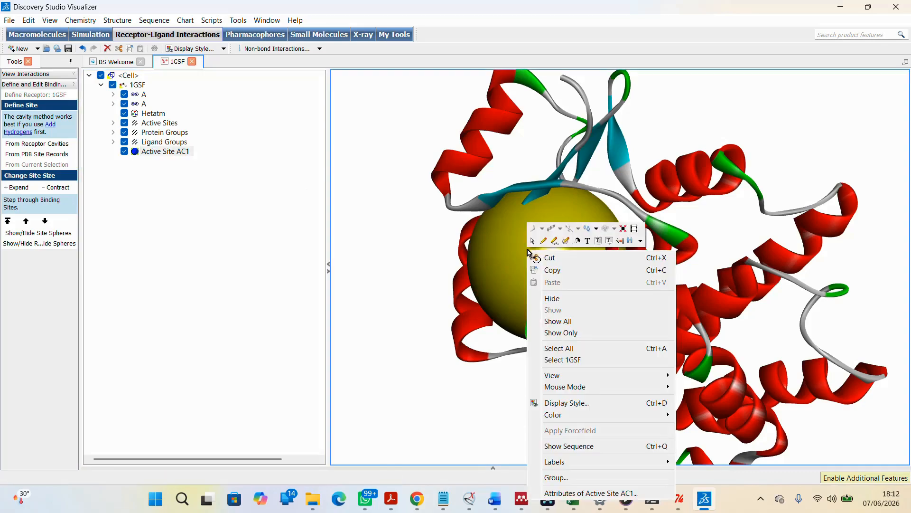
left_click(571, 493)
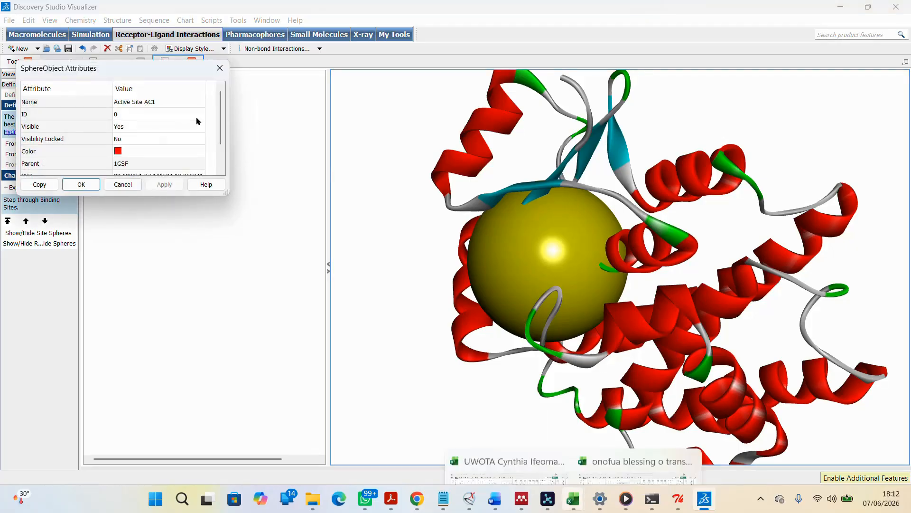
left_click_drag(221, 132, 224, 154)
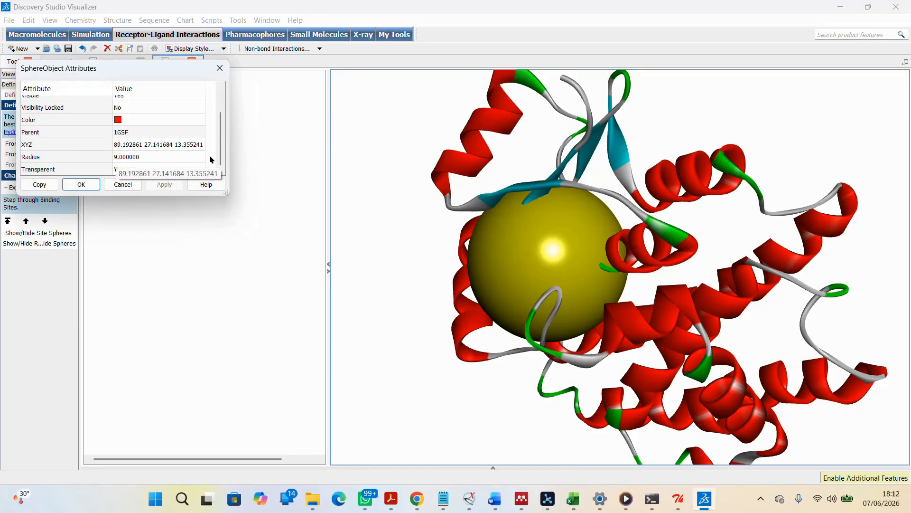
left_click(680, 500)
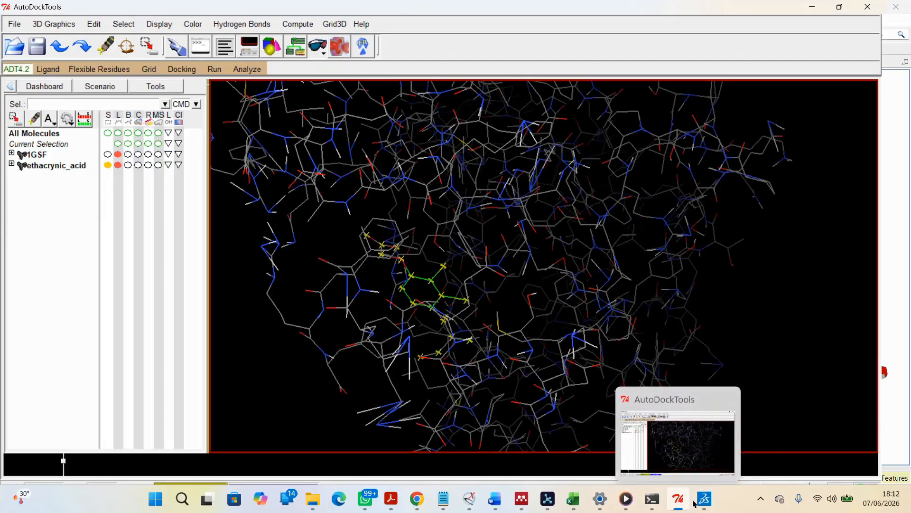
mouse_move(706, 502)
left_click(690, 444)
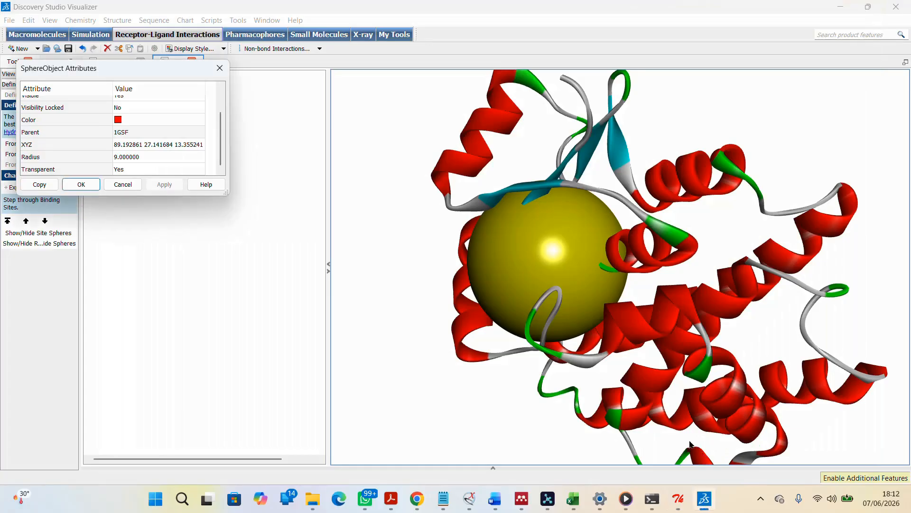
Copy the sphere's X coordinate, switch to AutoDockTools, open the grid box options and set the x center to 89.192861.
double_click(142, 144)
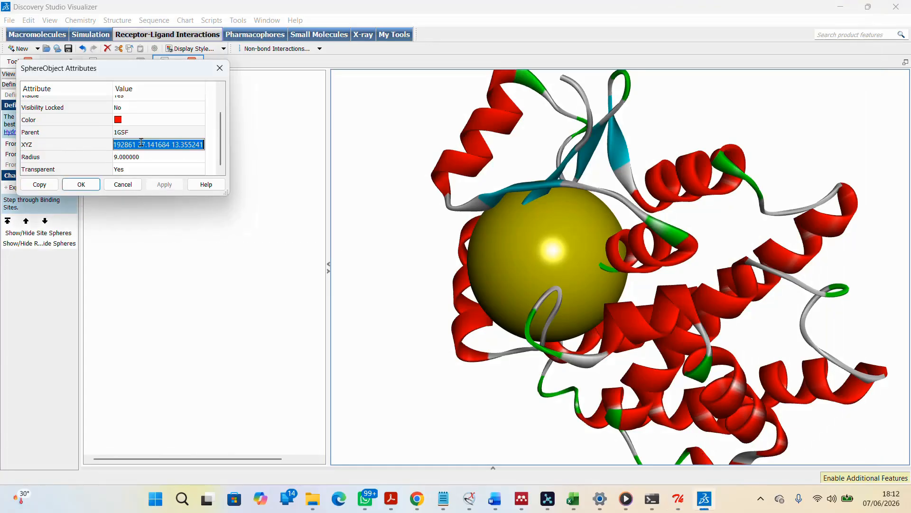
left_click_drag(137, 145, 87, 138)
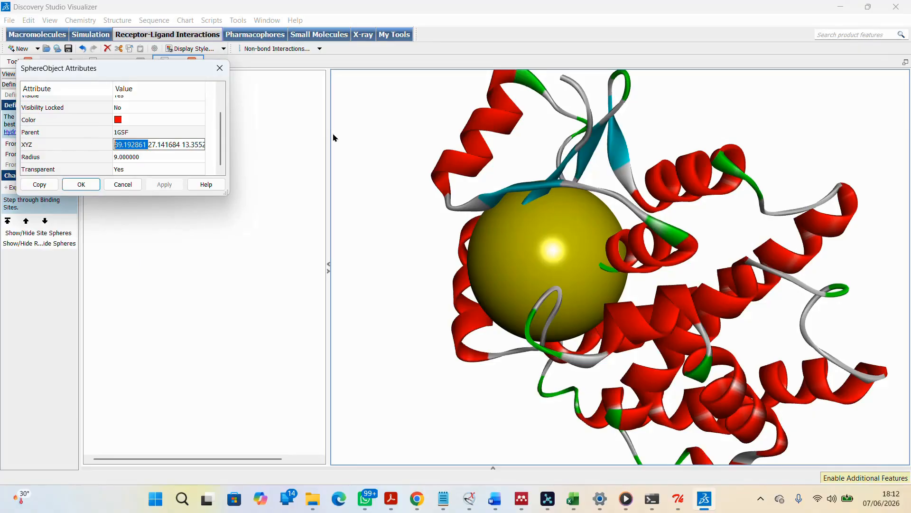
left_click(677, 499)
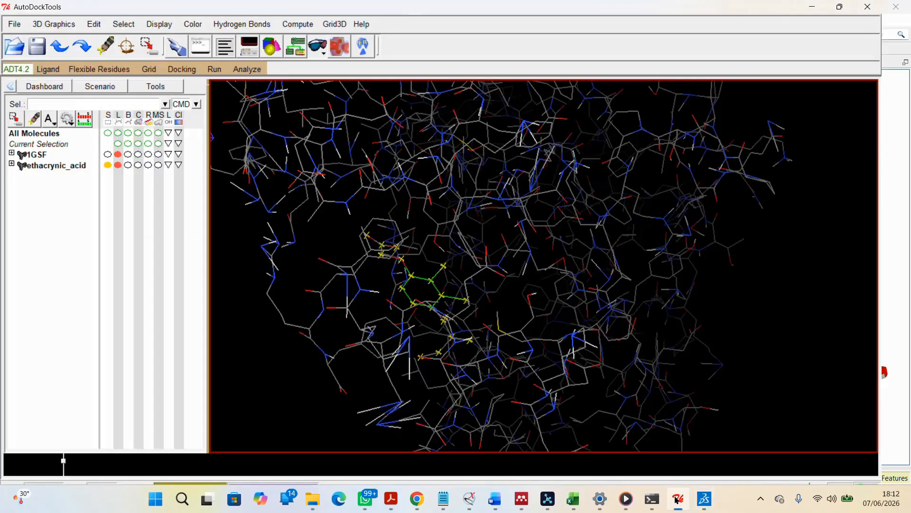
left_click(149, 69)
left_click(172, 133)
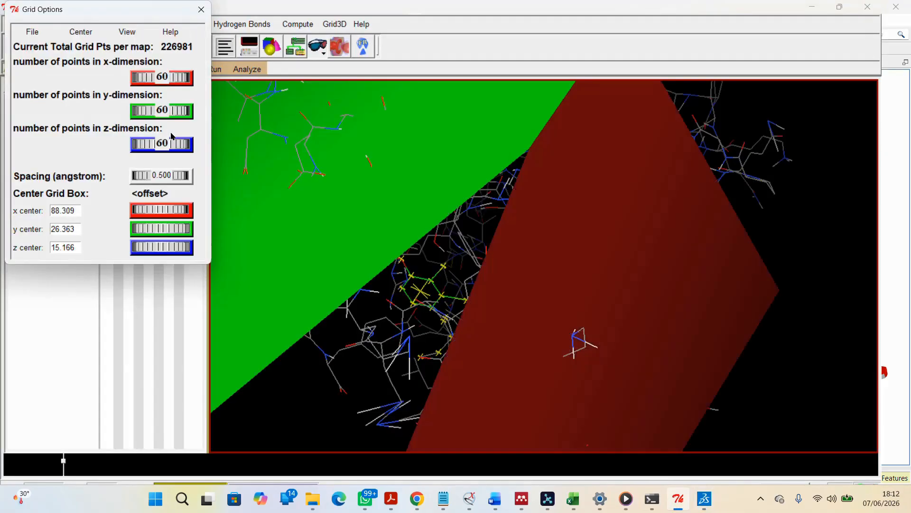
left_click_drag(77, 210, 32, 207)
type("192861")
key("Return")
key("Home")
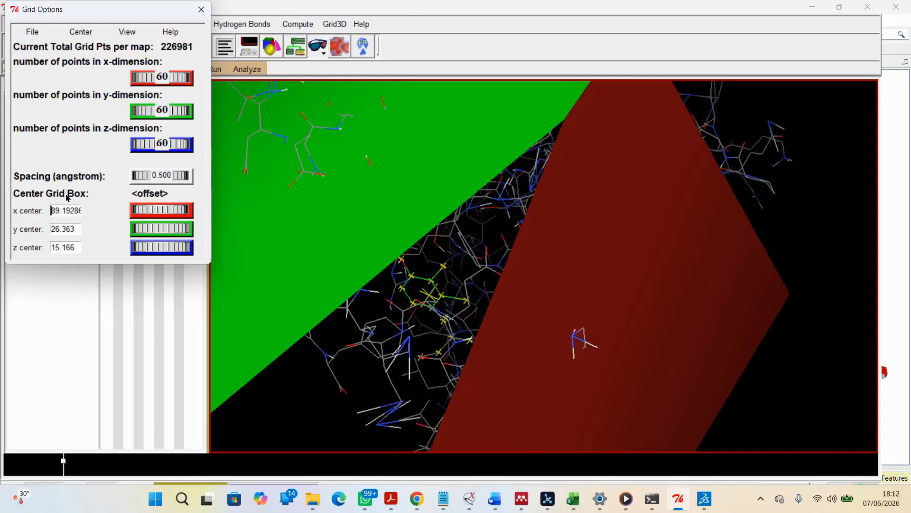
Copy the sphere's Y coordinate from Discovery Studio and set the AutoDockTools grid box y center to 27.141684.
double_click(76, 229)
mouse_move(680, 505)
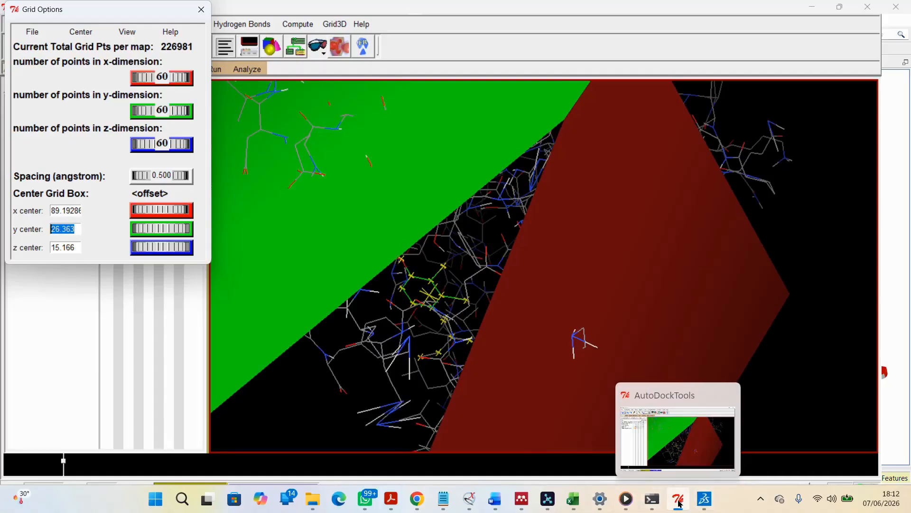
left_click(703, 496)
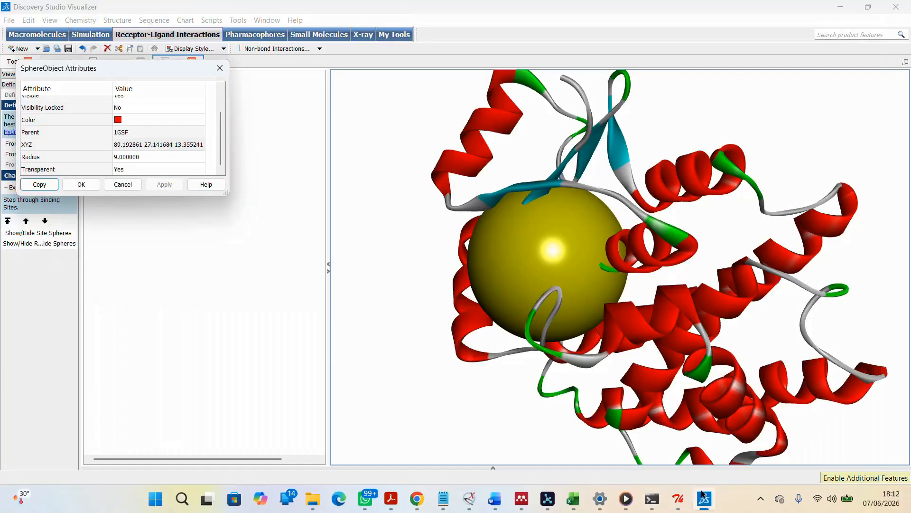
left_click(148, 145)
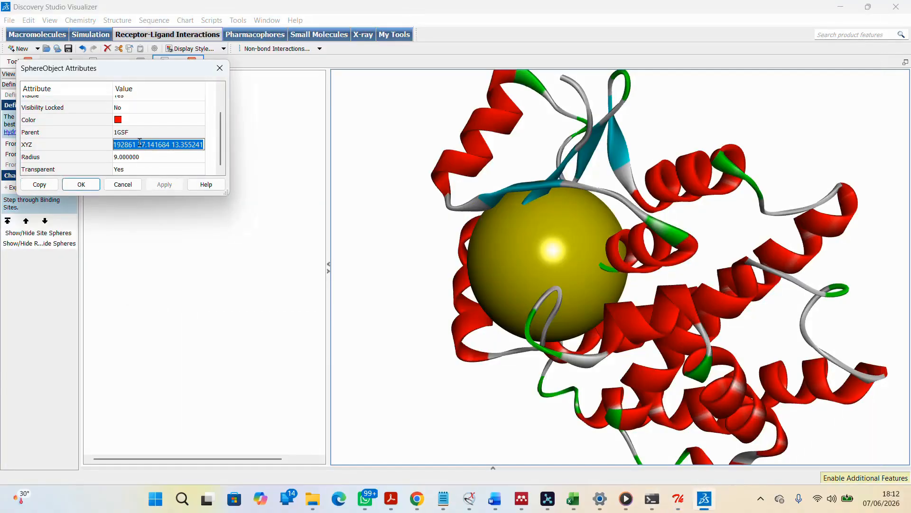
left_click_drag(138, 145, 172, 144)
key("ctrl+c")
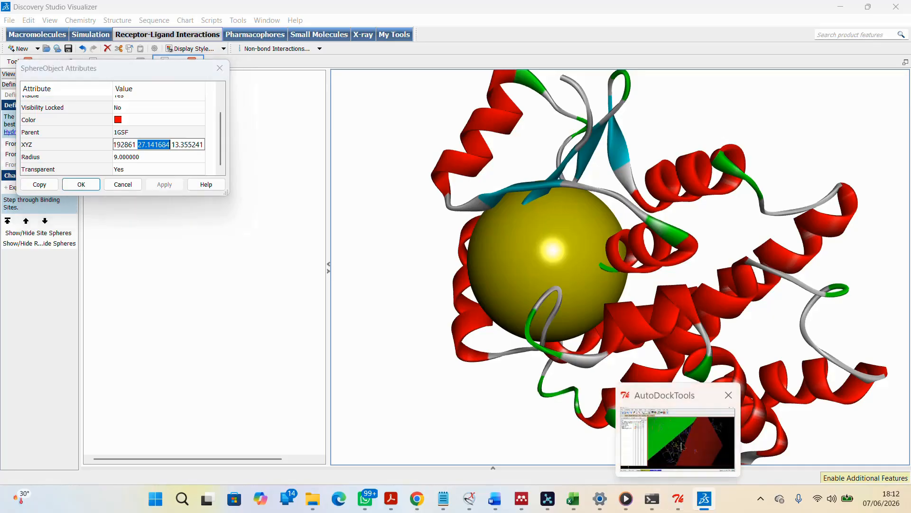
left_click(679, 500)
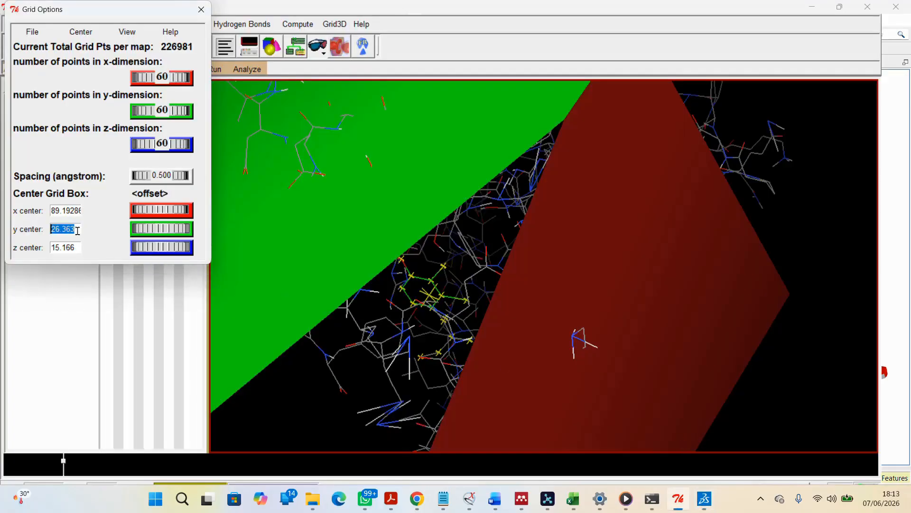
key("ctrl+v")
Copy the sphere's Z coordinate from Discovery Studio and set the AutoDockTools grid box z center to 13.355241.
left_click_drag(76, 247, 52, 248)
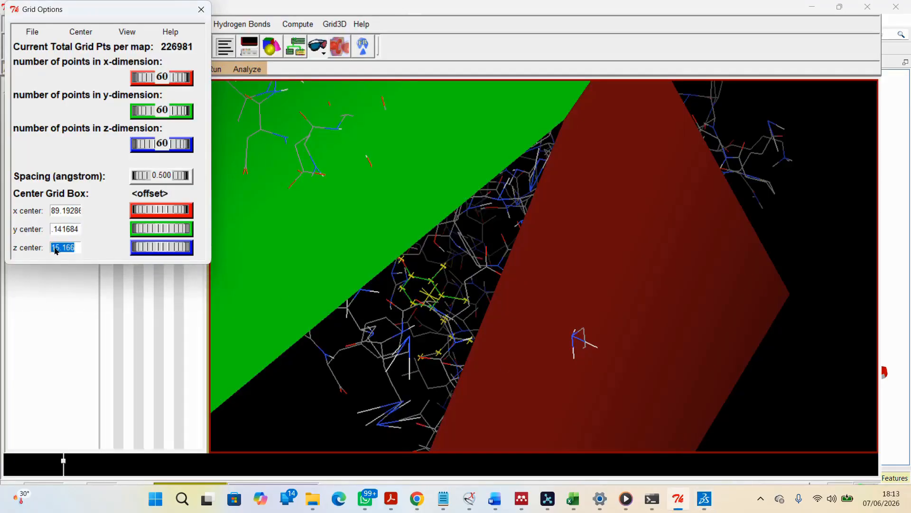
left_click(705, 499)
left_click(183, 145)
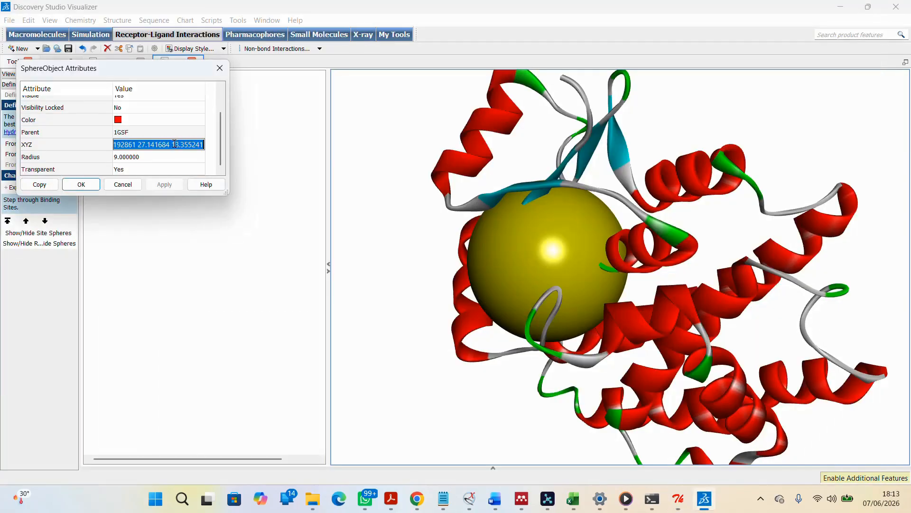
left_click_drag(172, 144, 203, 144)
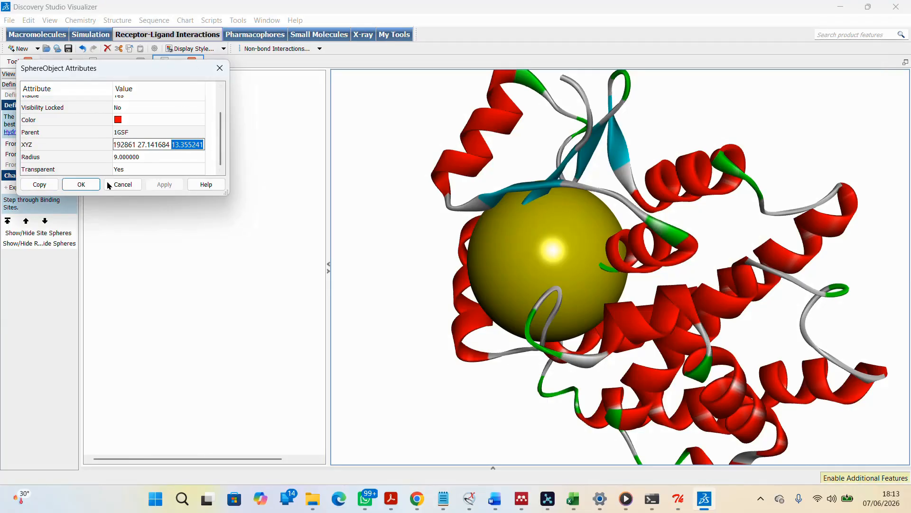
left_click(82, 185)
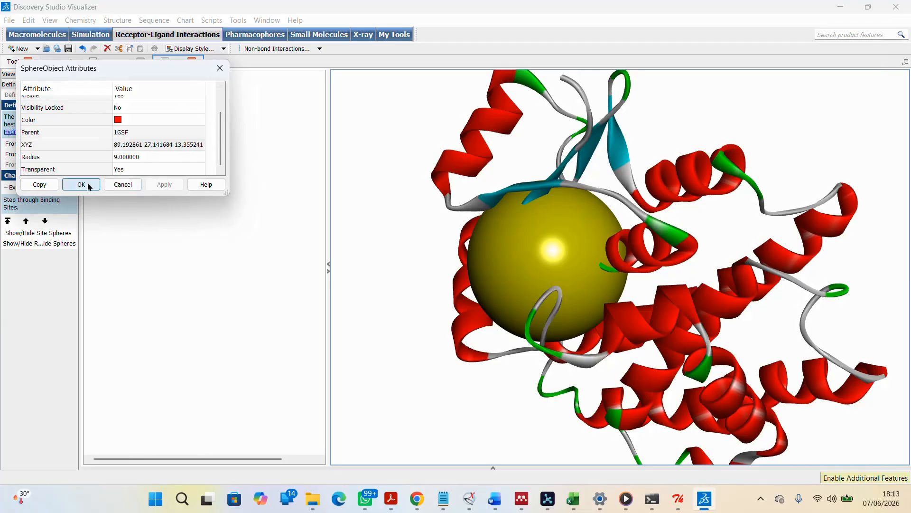
left_click(678, 499)
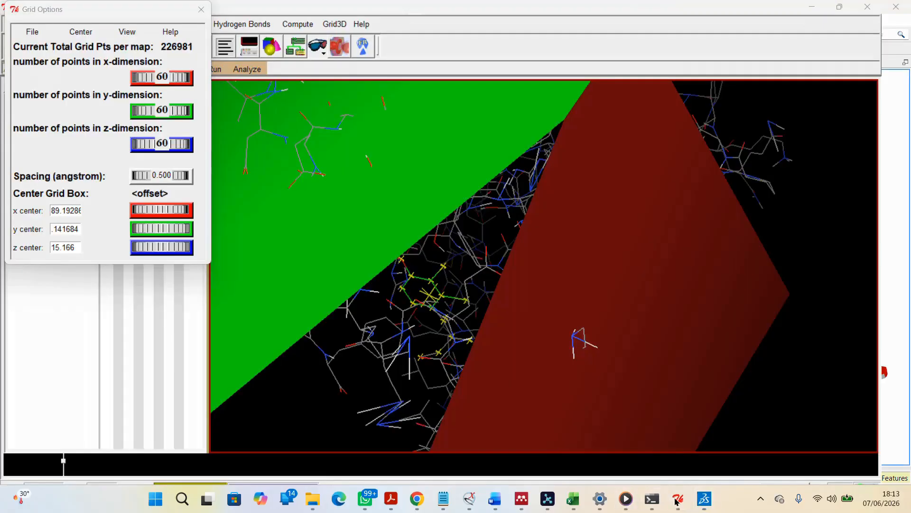
key("ctrl+v")
key("Return")
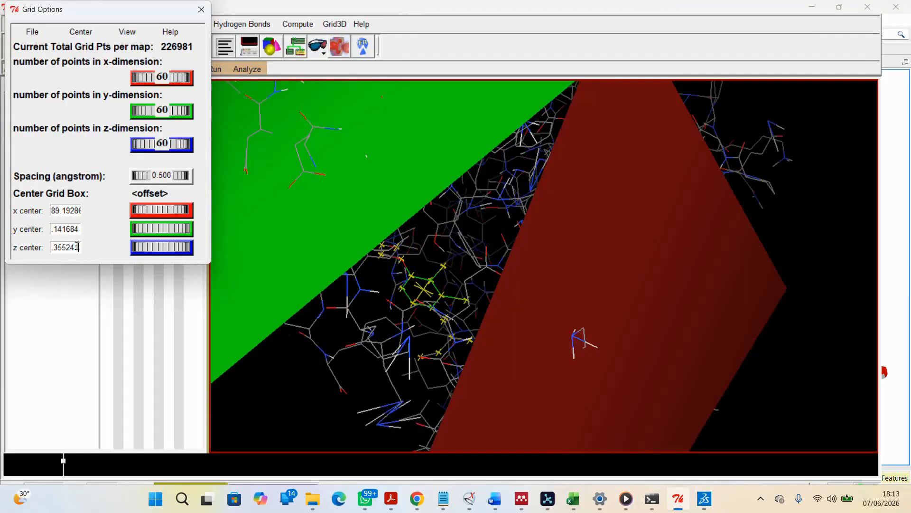
left_click(83, 284)
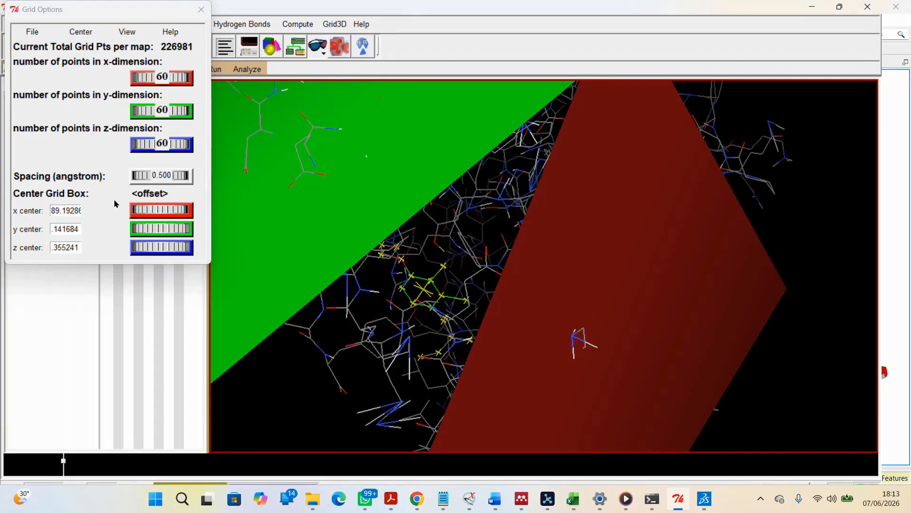
Set the grid spacing to 0.350 angstrom and inspect the box around the protein from several angles.
right_click(155, 170)
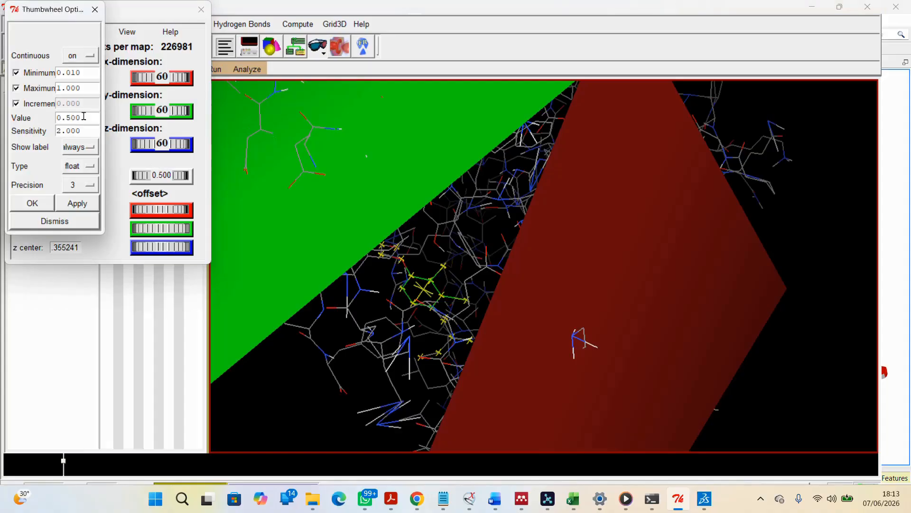
left_click(71, 118)
key("BackSpace")
left_click(75, 203)
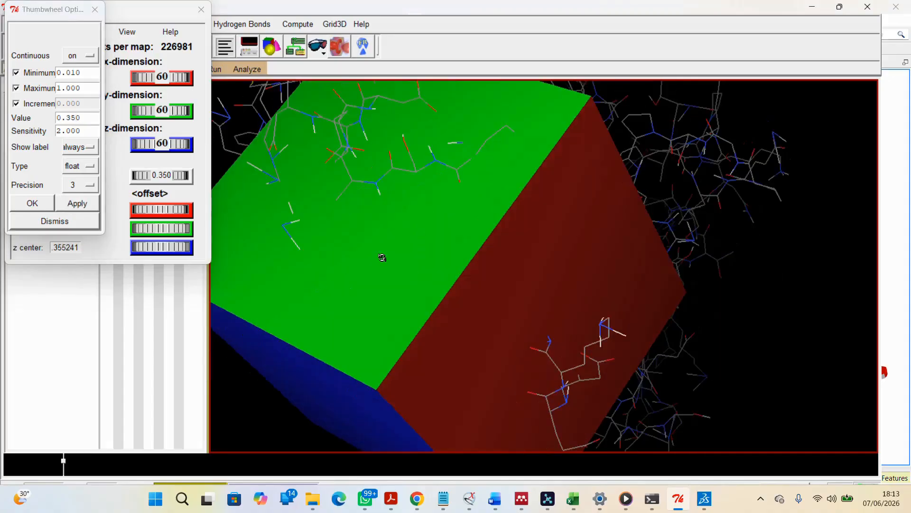
left_click_drag(382, 257, 652, 200)
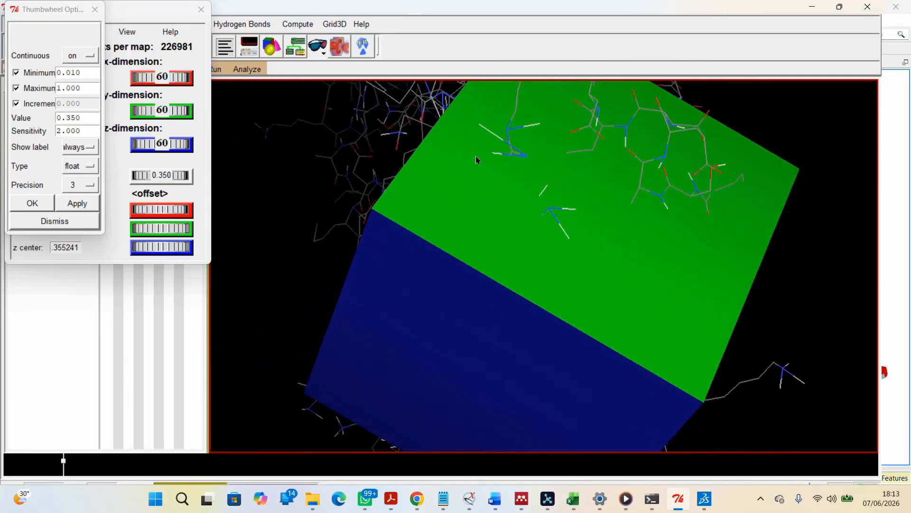
left_click_drag(477, 160, 396, 215)
left_click_drag(439, 246, 589, 217)
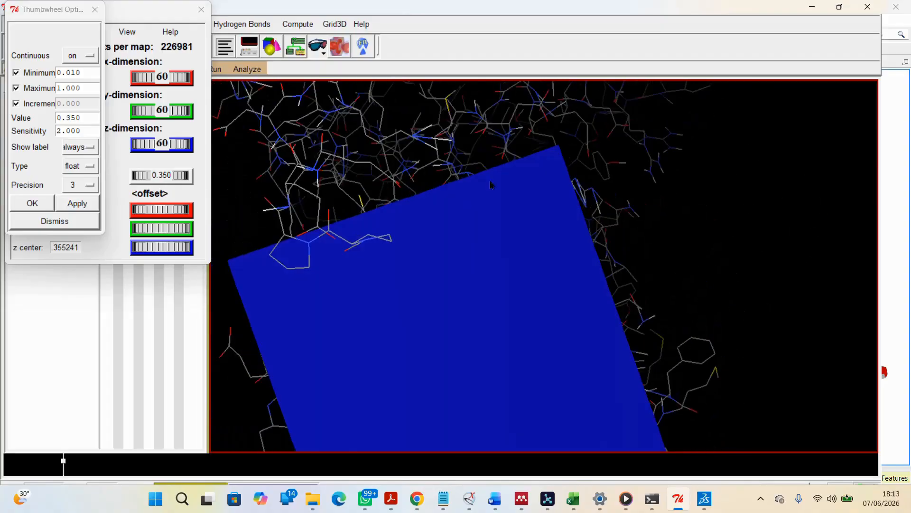
Set the grid spacing to 0.500 angstrom and close the grid options, saving the current grid.
left_click(80, 116)
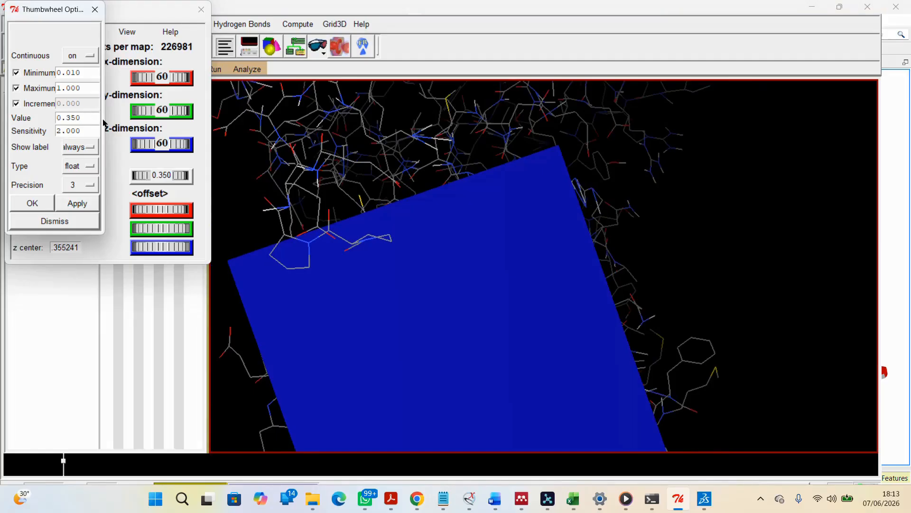
key("BackSpace")
key("BackSpace")
type("50")
left_click(88, 202)
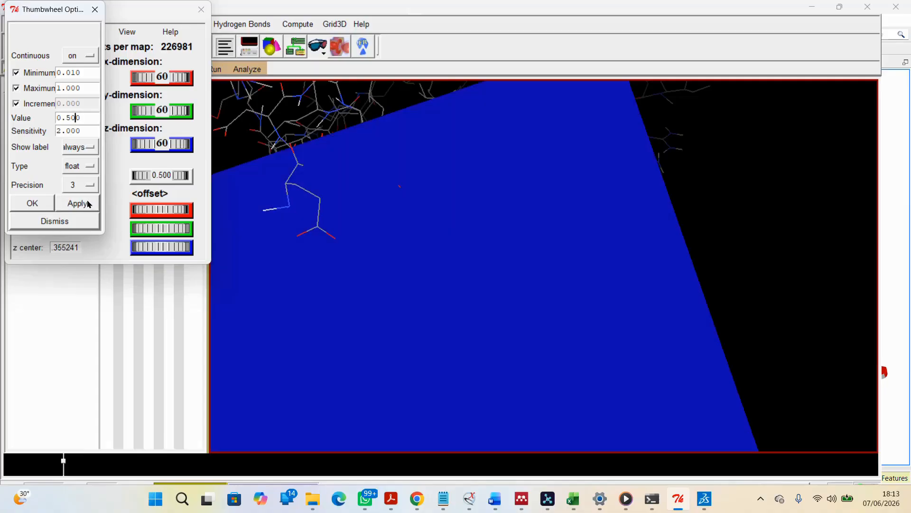
left_click(68, 221)
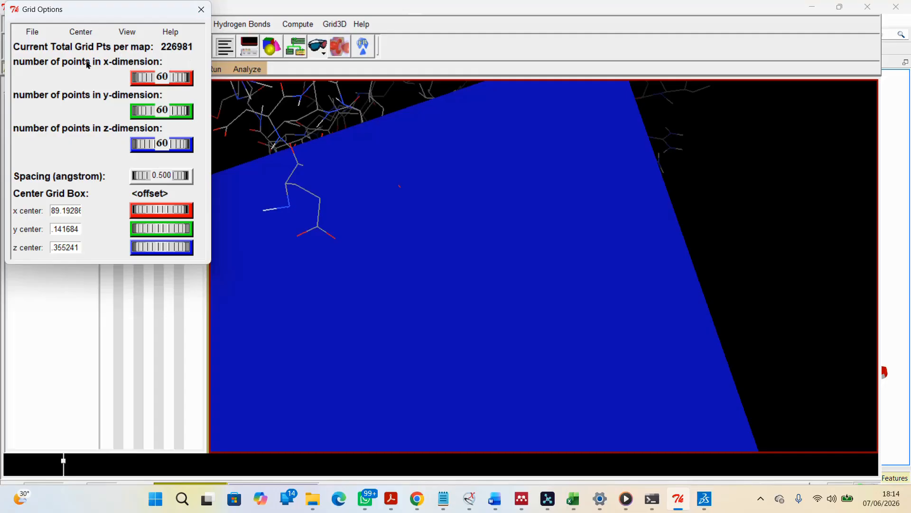
left_click(33, 32)
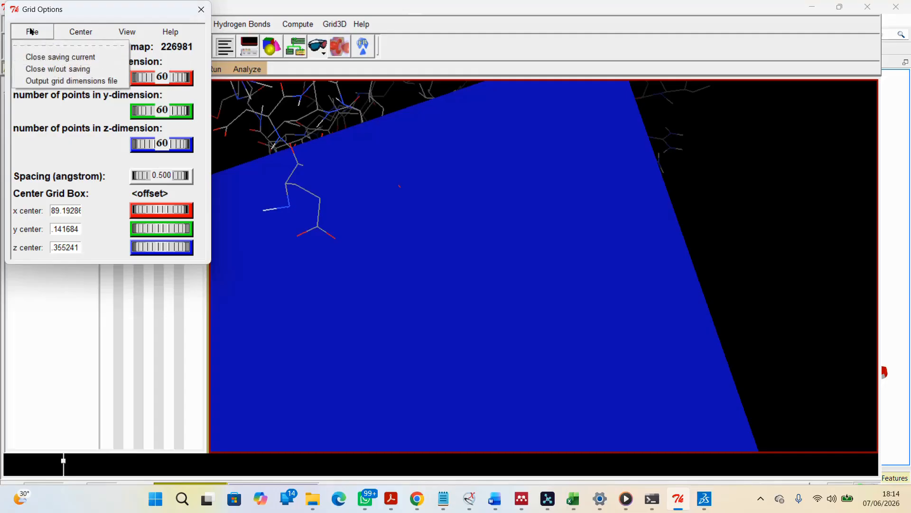
left_click(75, 59)
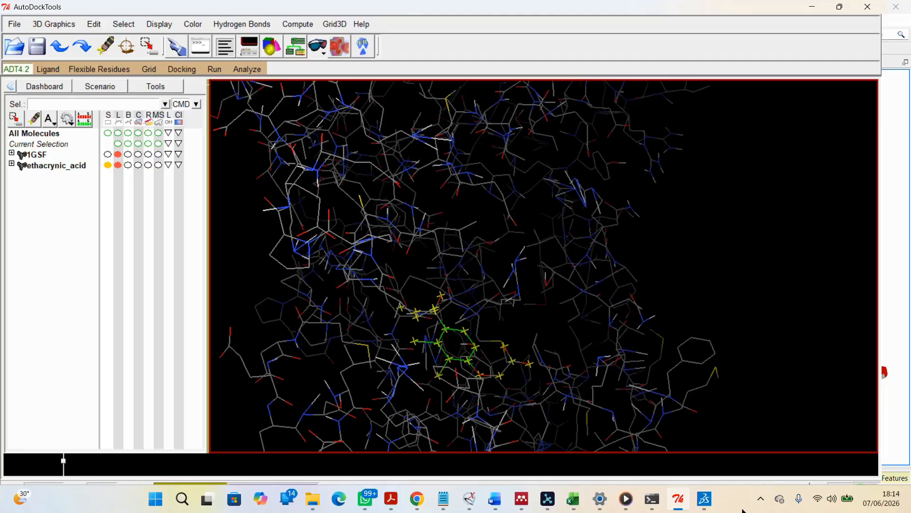
left_click(761, 499)
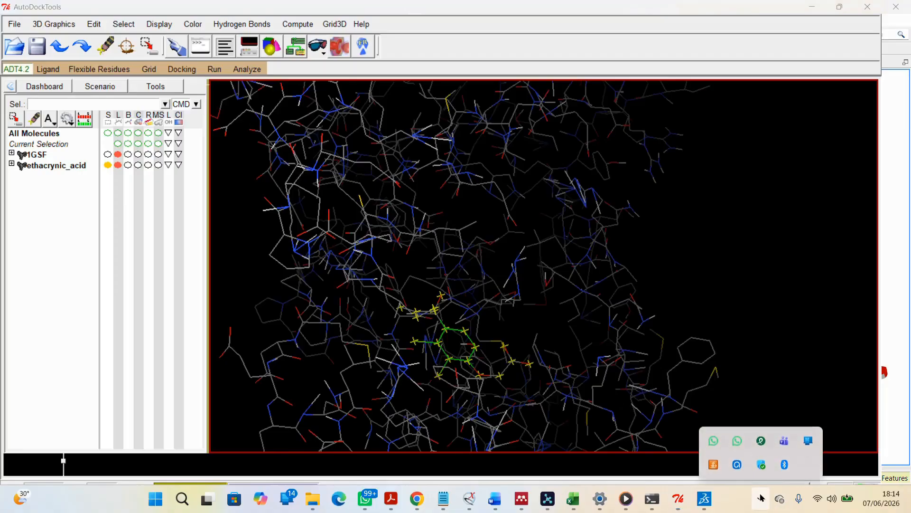
left_click(743, 463)
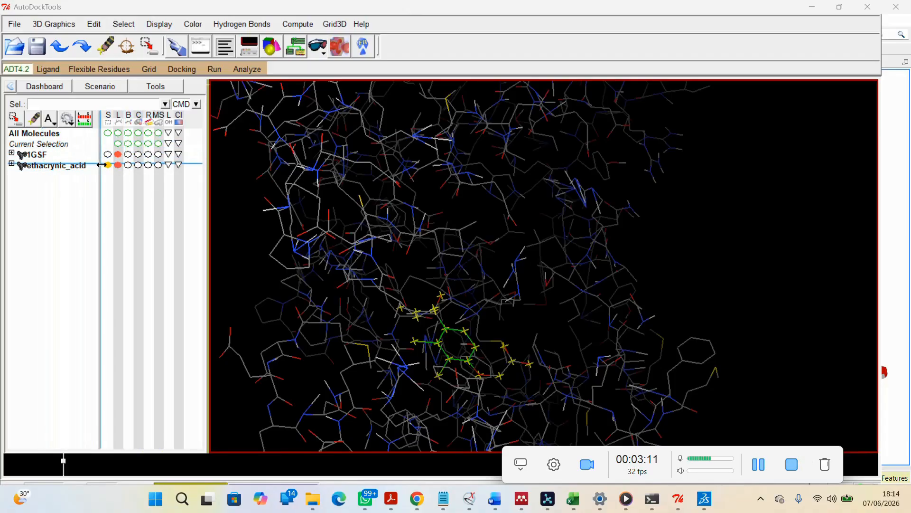
Delete the ethacrynic_acid and 1GSF molecules from the workspace.
right_click(55, 167)
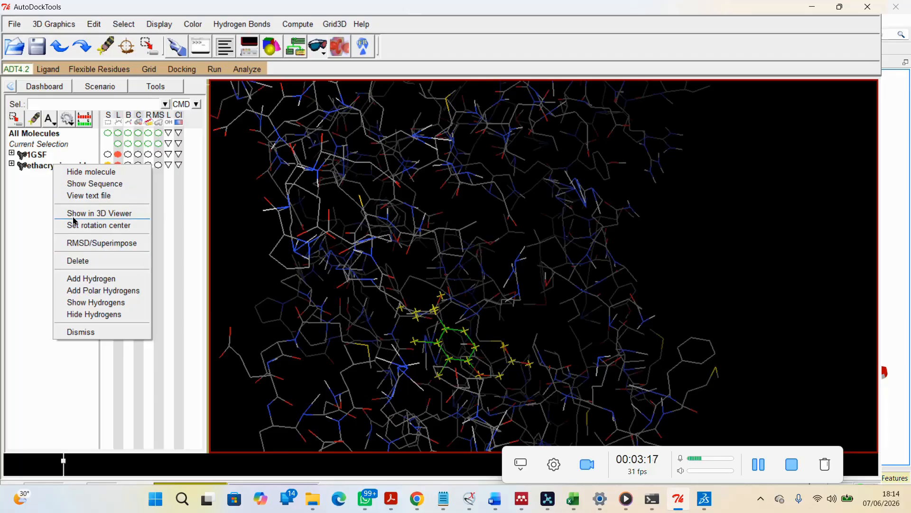
left_click(73, 262)
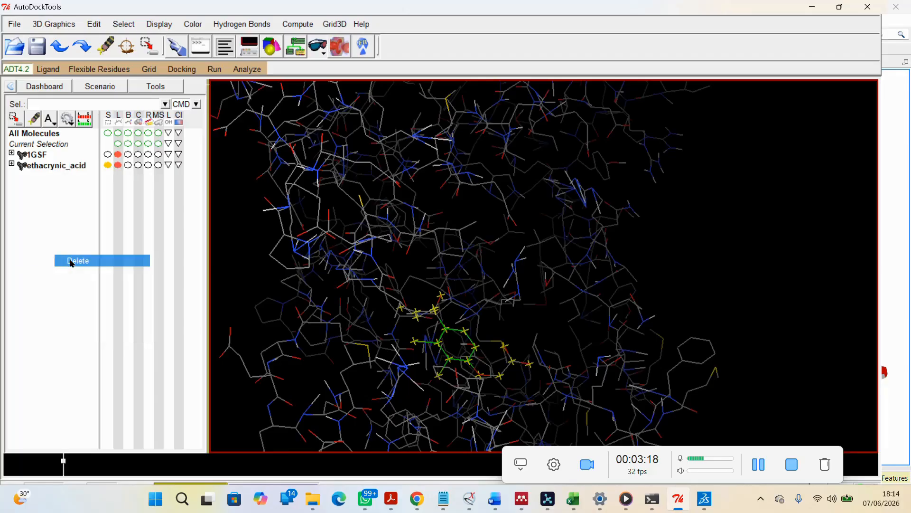
right_click(41, 154)
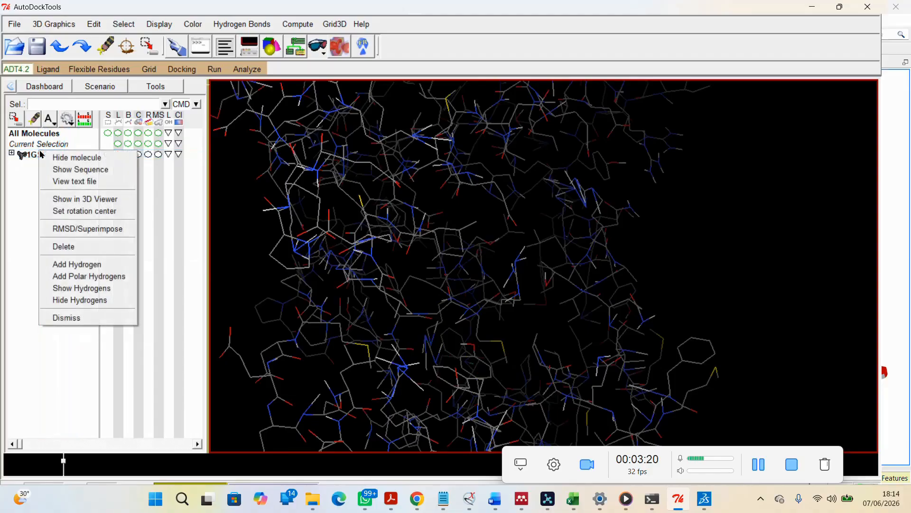
left_click(69, 246)
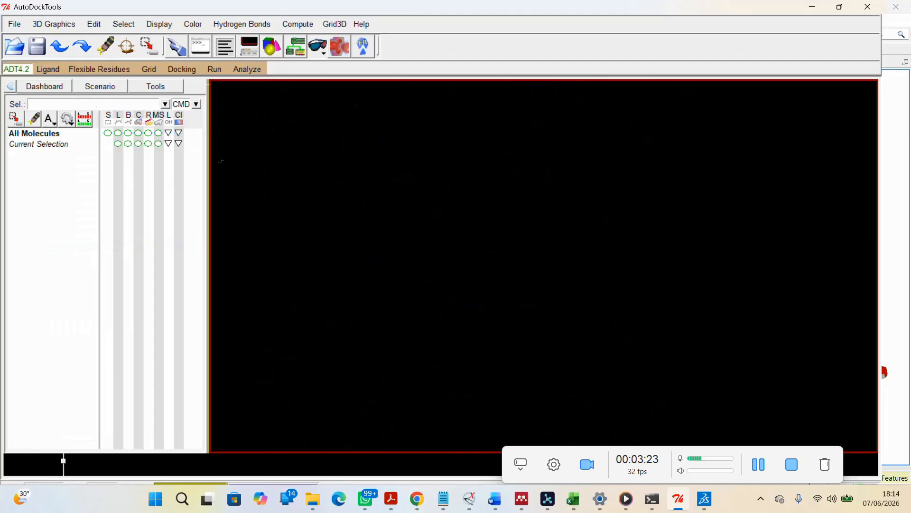
Load the docking log 1.dlg from the Training_videos folder for analysis and acknowledge the message.
left_click(247, 71)
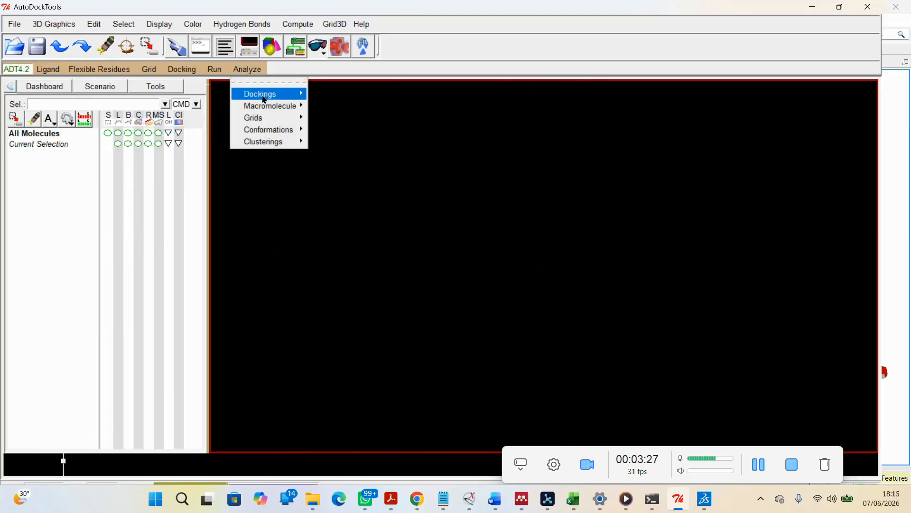
mouse_move(265, 97)
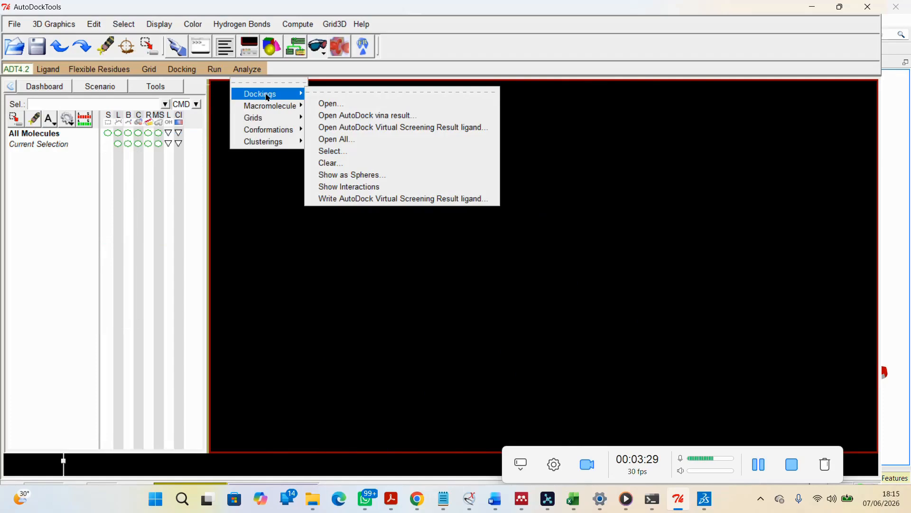
left_click(338, 105)
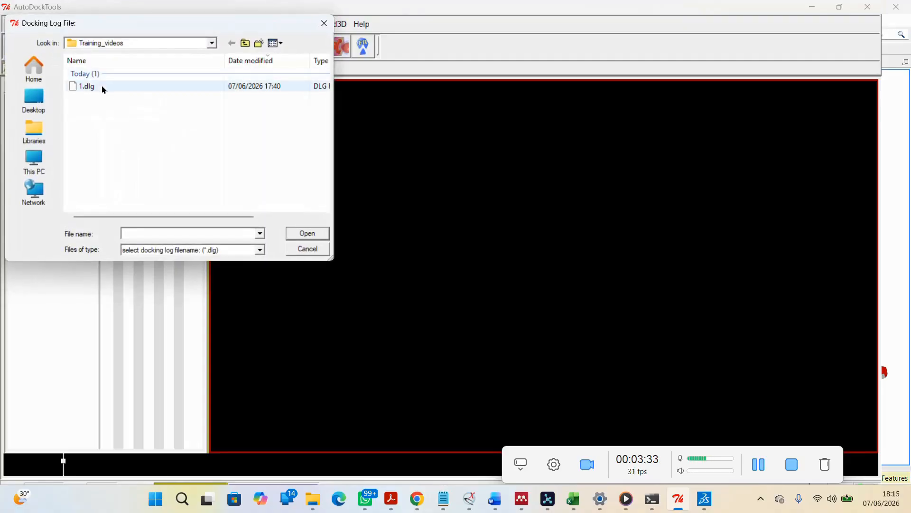
left_click(101, 87)
left_click(303, 233)
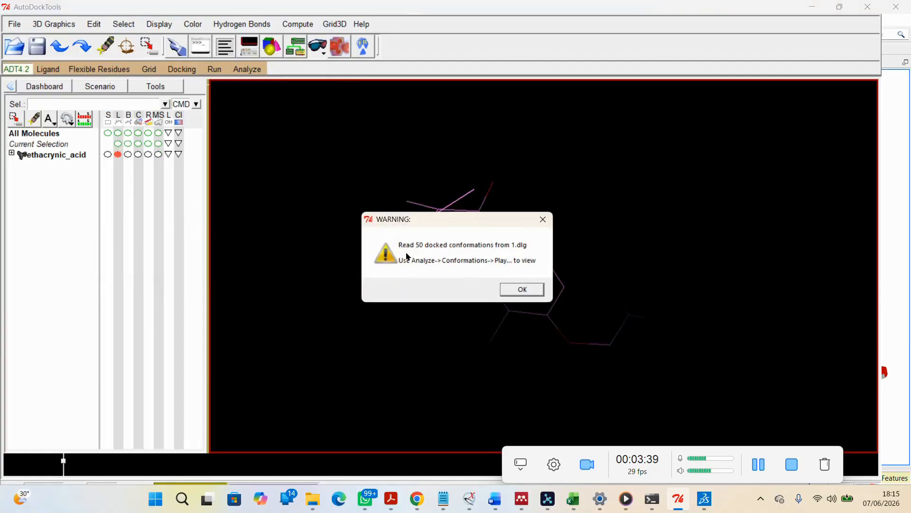
left_click(535, 291)
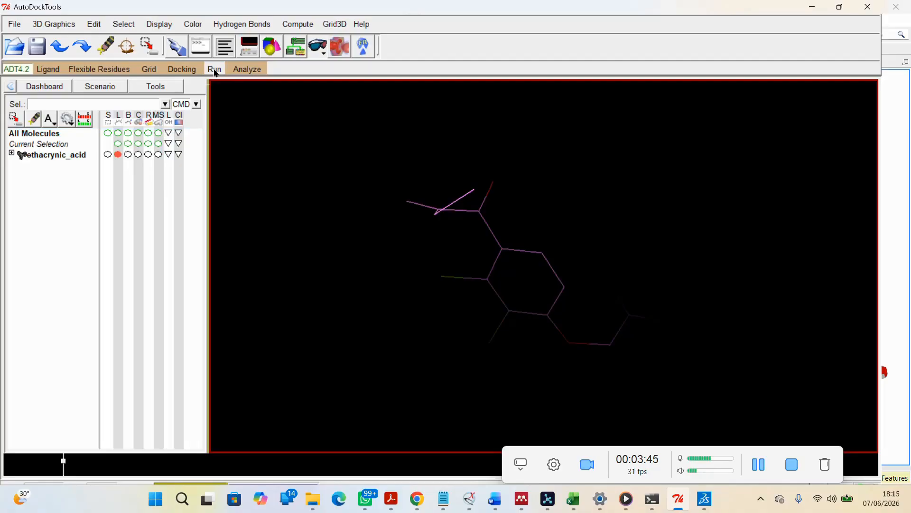
left_click(247, 69)
mouse_move(261, 111)
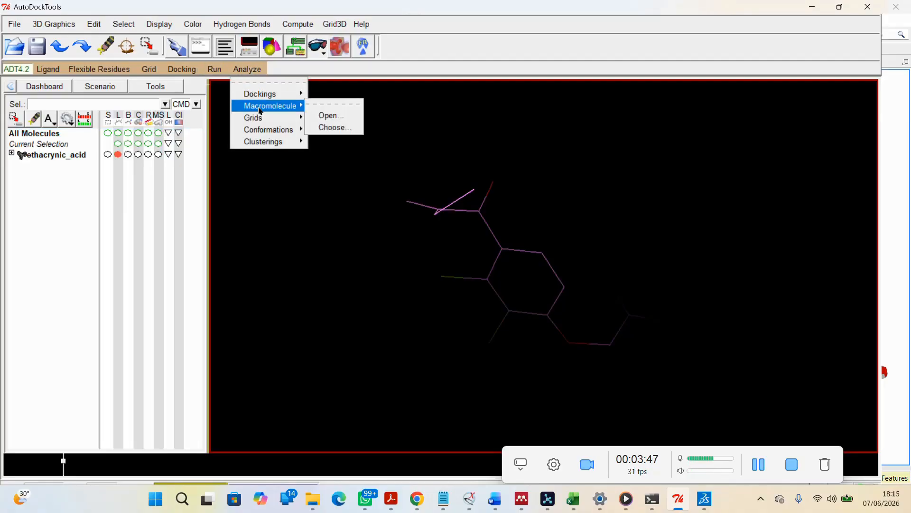
left_click(335, 127)
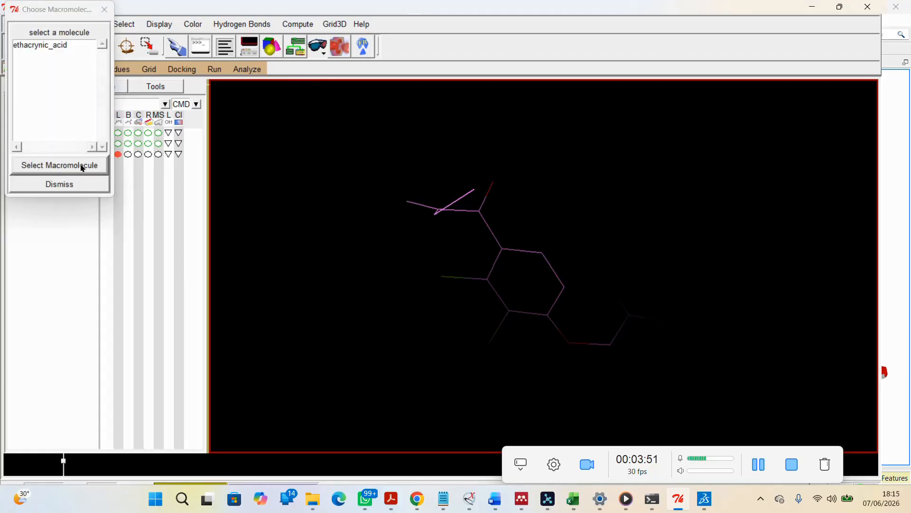
left_click(104, 10)
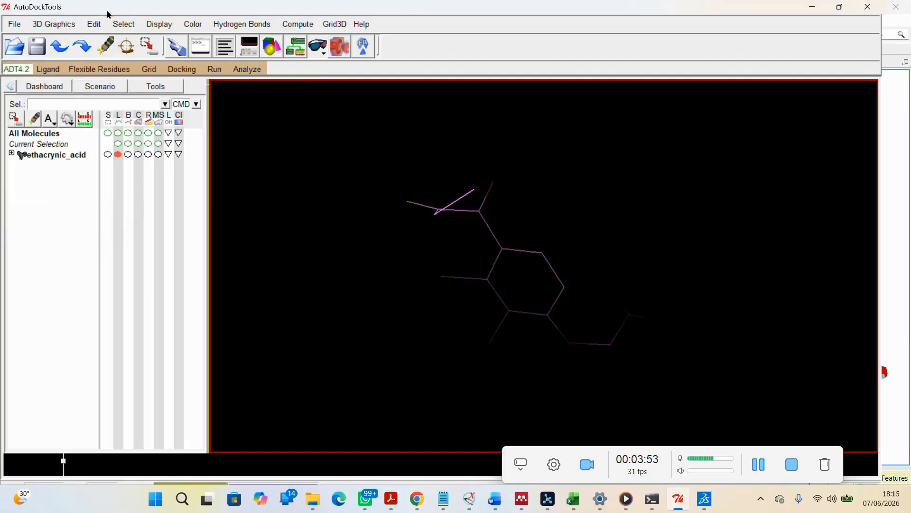
Open the macromolecule belonging to the loaded docking and rotate the complex to inspect the ligand in the protein.
left_click(242, 70)
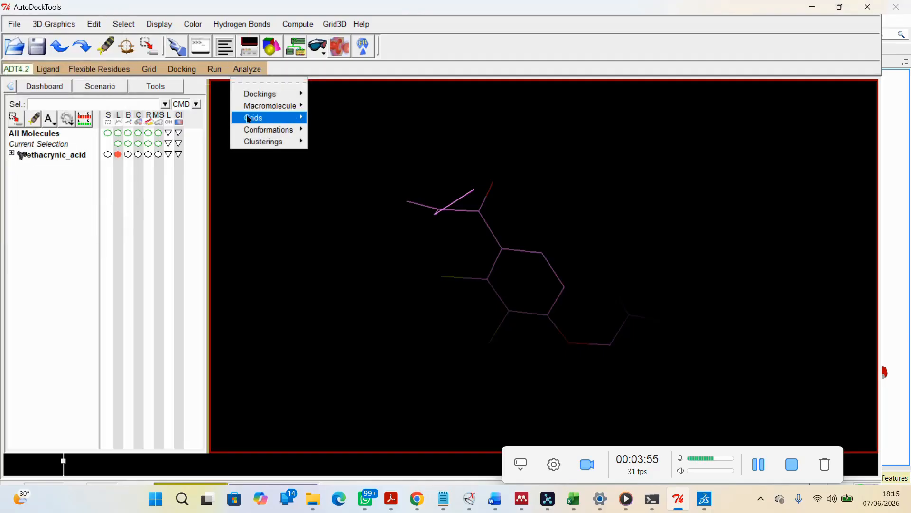
mouse_move(256, 109)
left_click(329, 116)
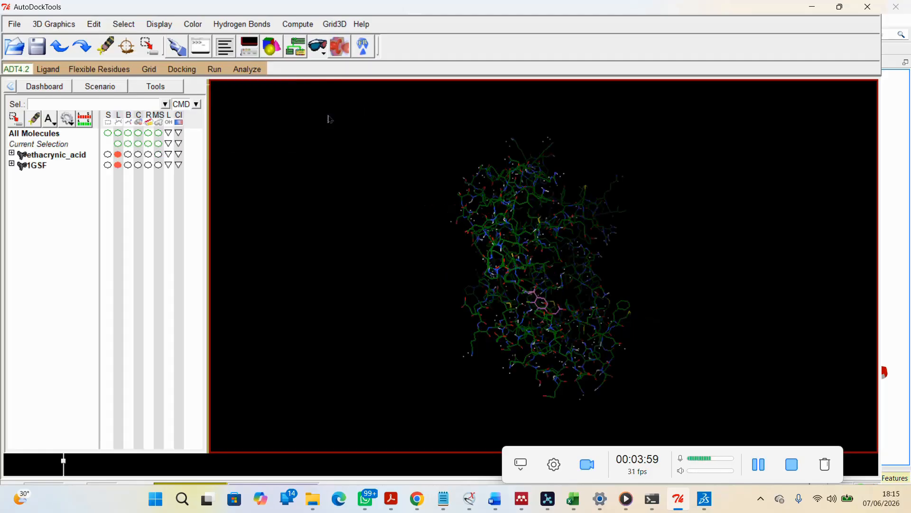
left_click_drag(516, 222, 478, 290)
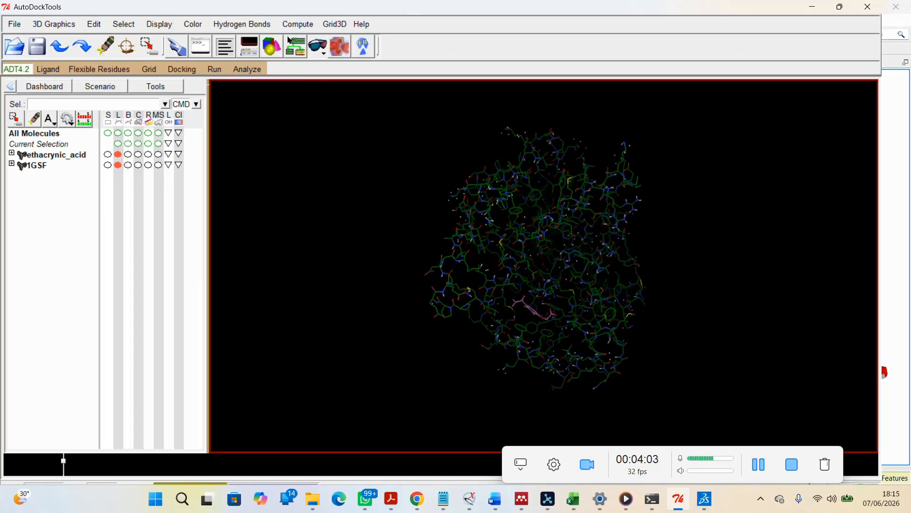
Open the player for the docked ethacrynic_acid conformations in their original order, not ranked by energy.
left_click(248, 70)
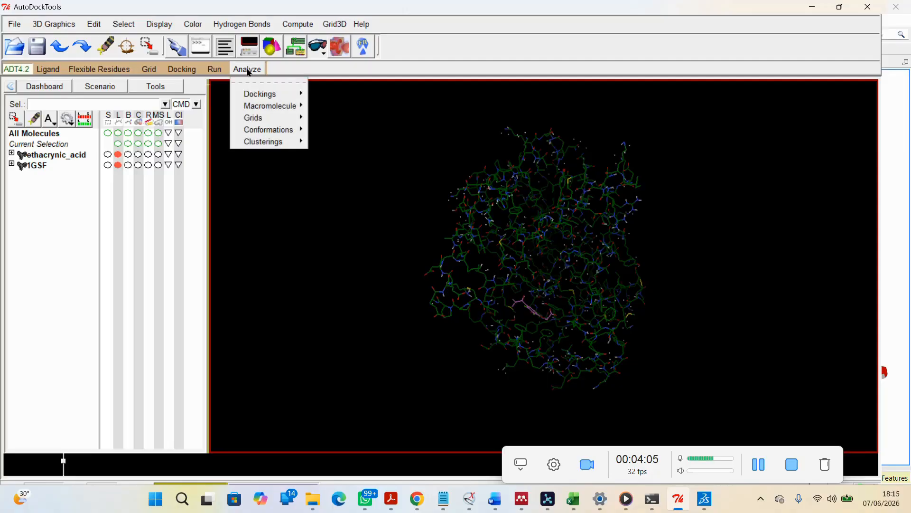
mouse_move(264, 133)
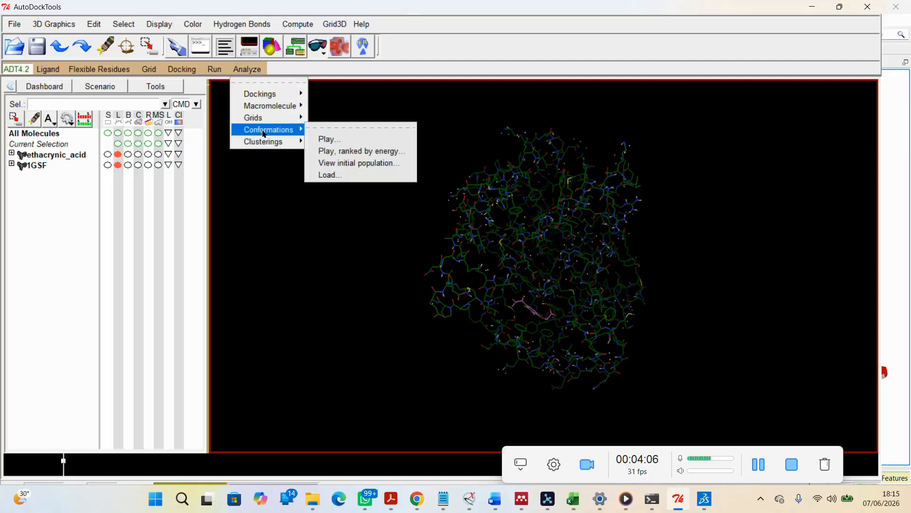
left_click(334, 140)
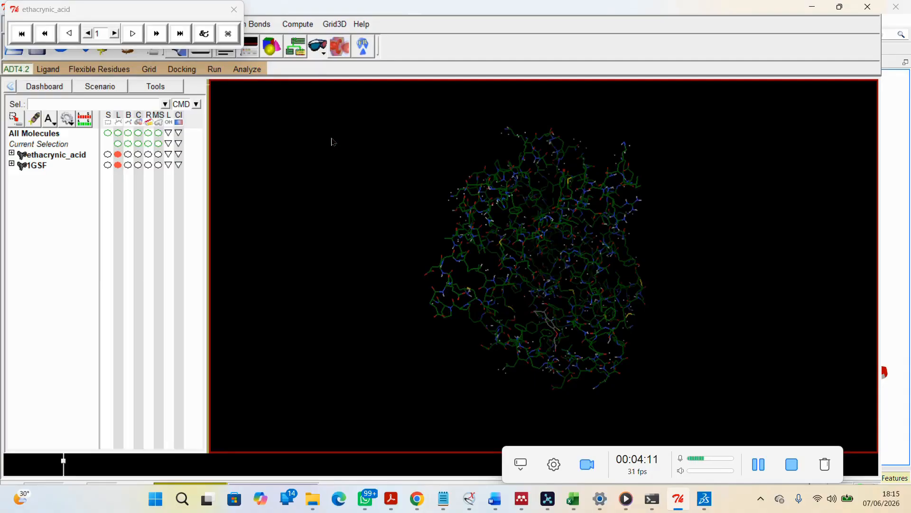
Turn on Show Info and Build H-bonds in the conformation player's options, and arrange the options and info windows side by side.
left_click(204, 35)
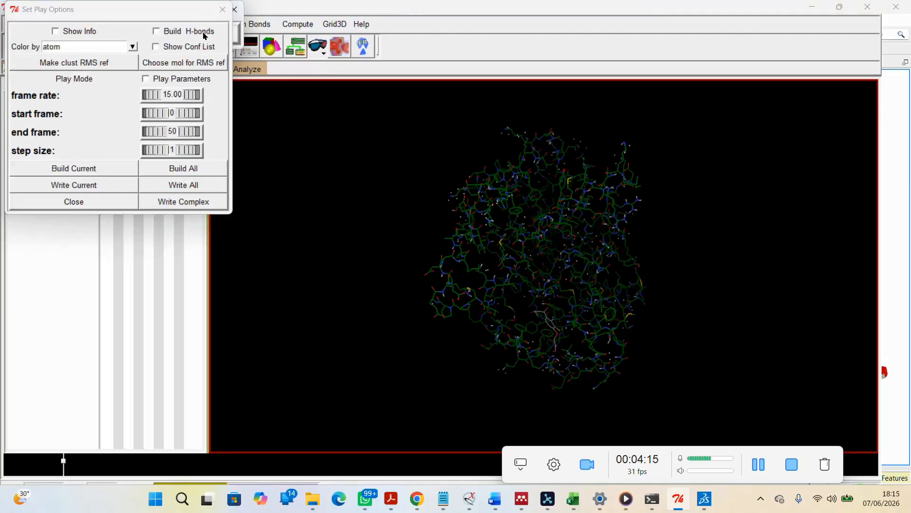
left_click_drag(134, 14, 145, 163)
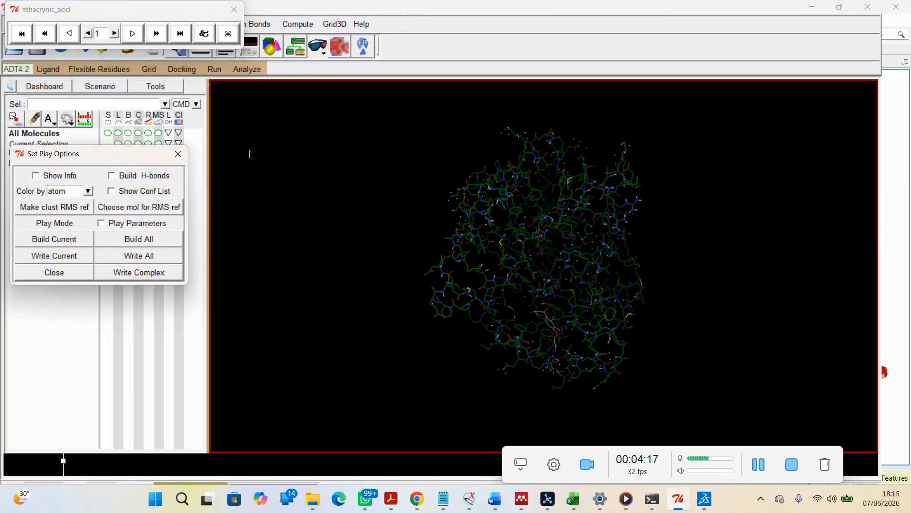
left_click(36, 176)
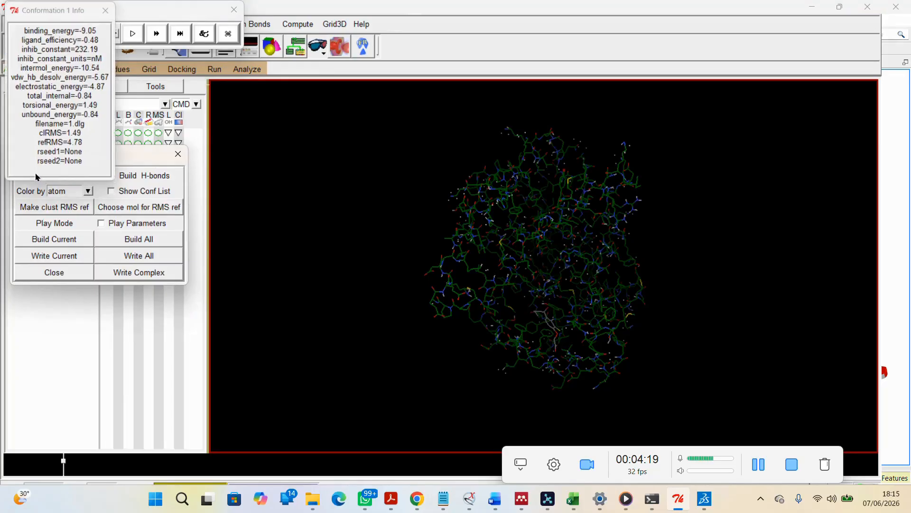
left_click_drag(46, 12, 806, 31)
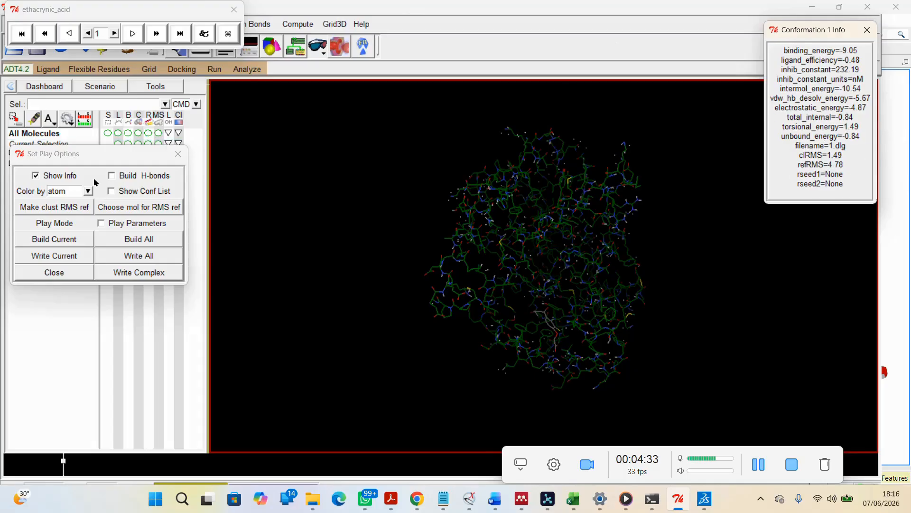
left_click(112, 176)
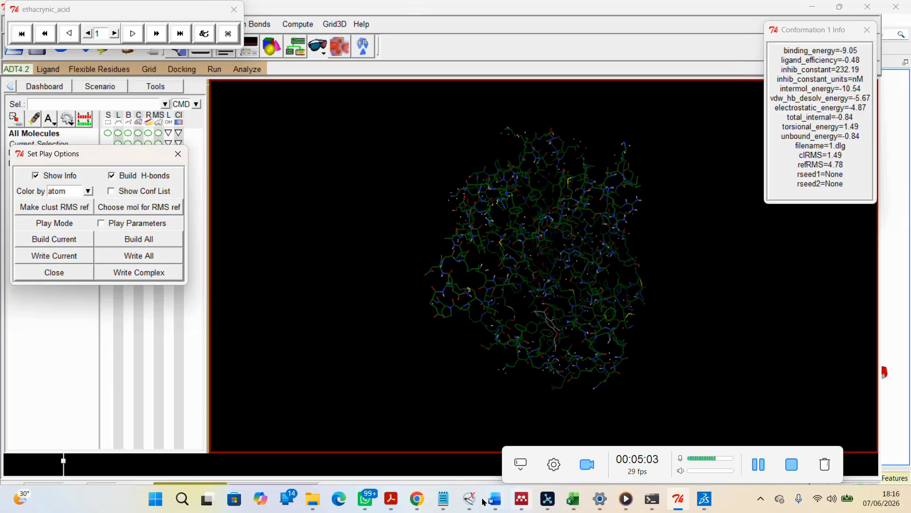
Switch to 1.dlg in Notepad, search for rmsd, and highlight the run number of the rank 1 cluster in the clustering histogram.
left_click(442, 503)
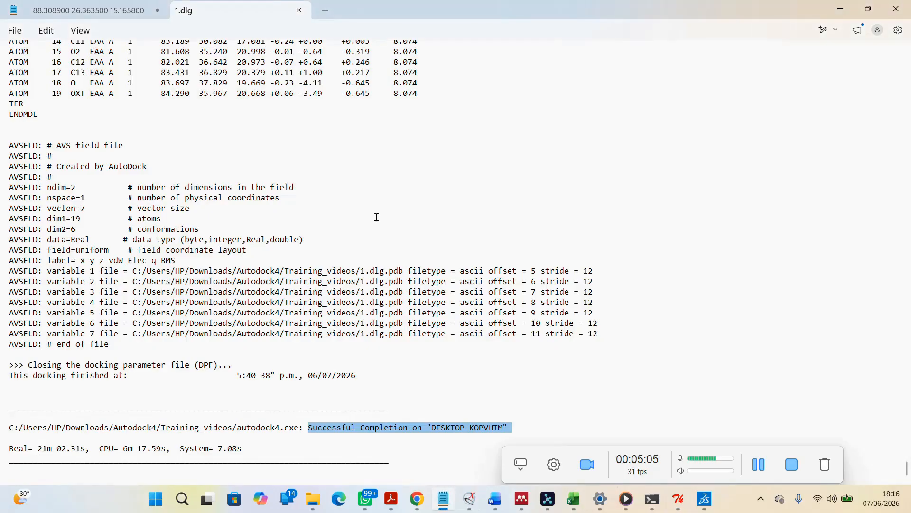
left_click(375, 260)
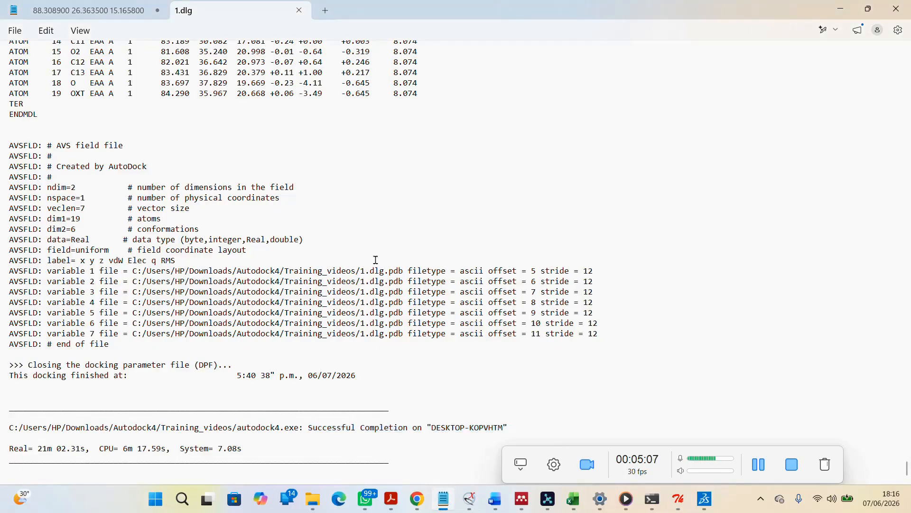
key("ctrl+f")
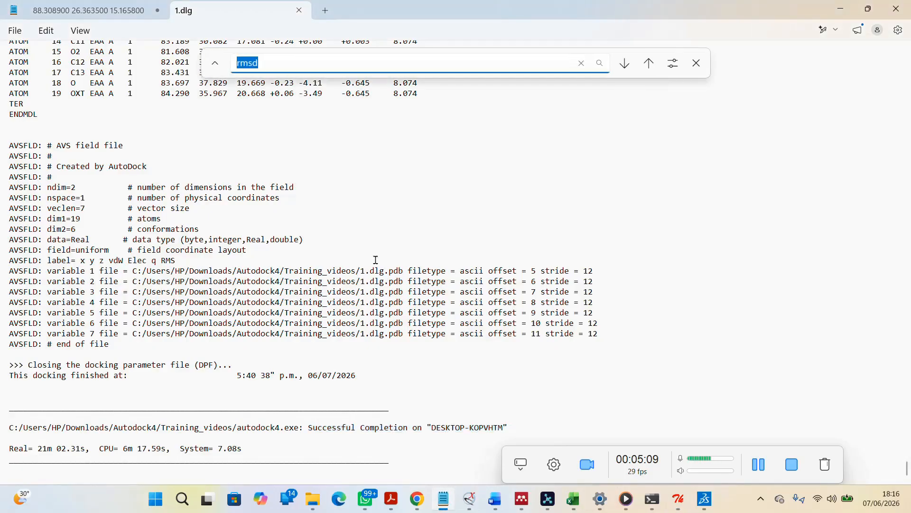
key("Return")
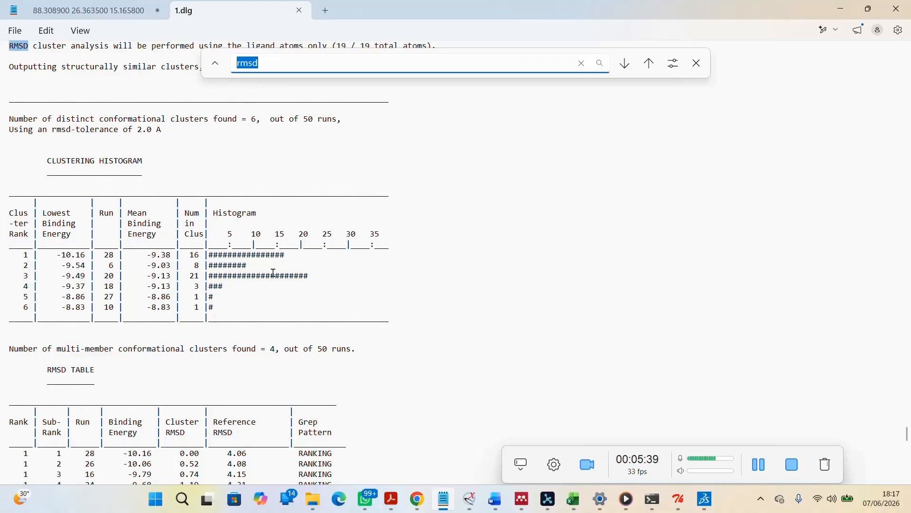
left_click_drag(117, 255, 106, 255)
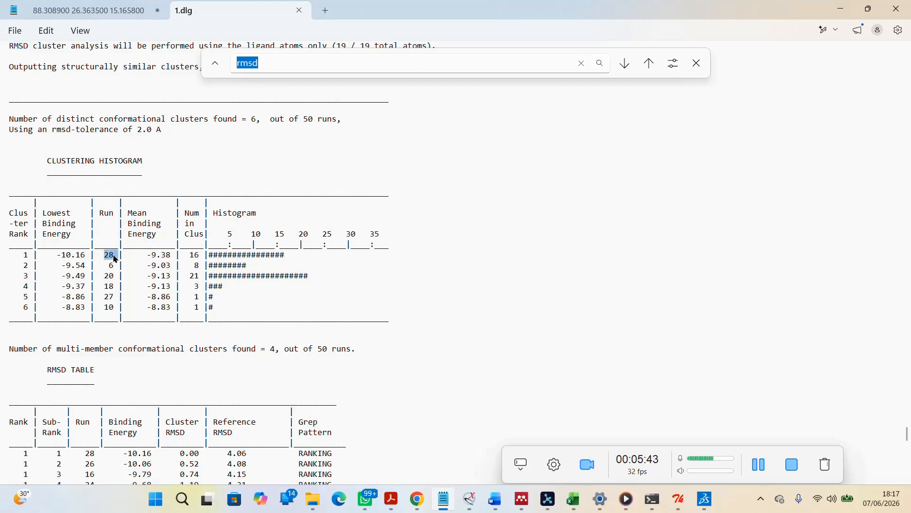
Switch back to AutoDockTools, play the docked conformations forward, and move the Hydrogen Bonds window beneath the conformation info window.
left_click(678, 503)
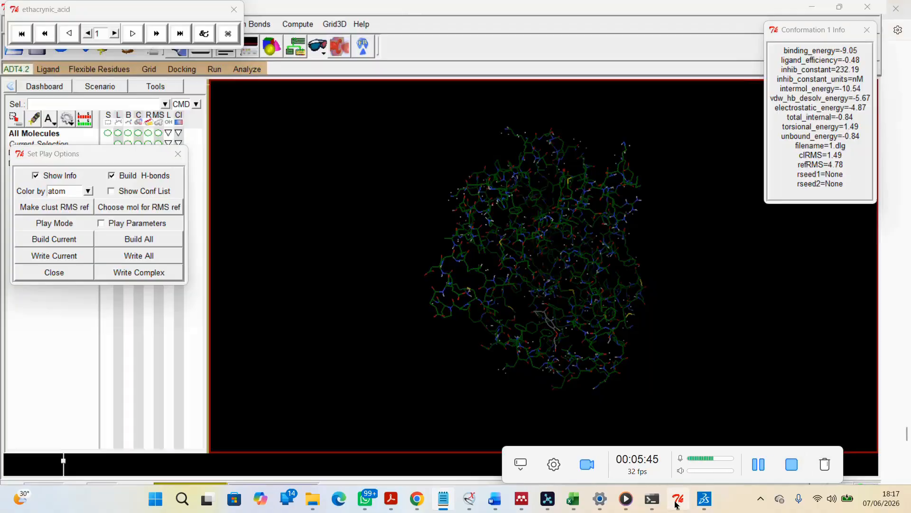
left_click(158, 36)
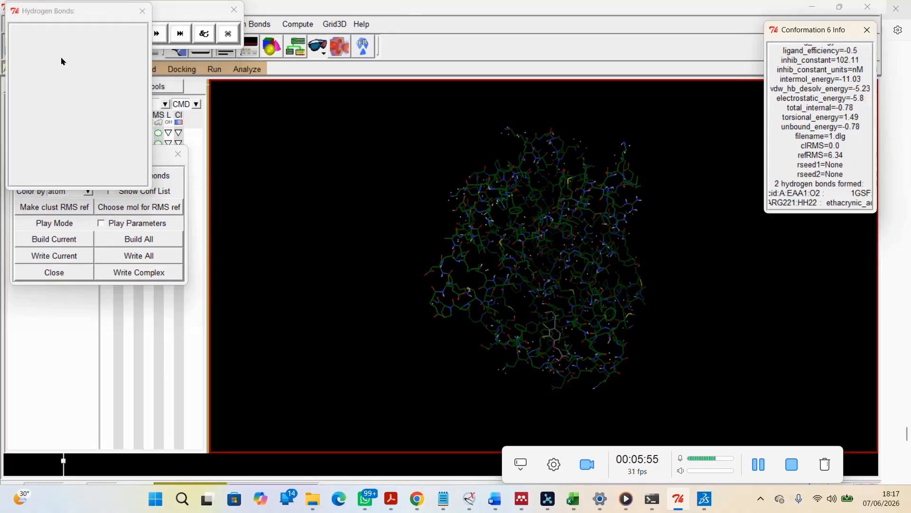
left_click_drag(79, 16, 79, 41)
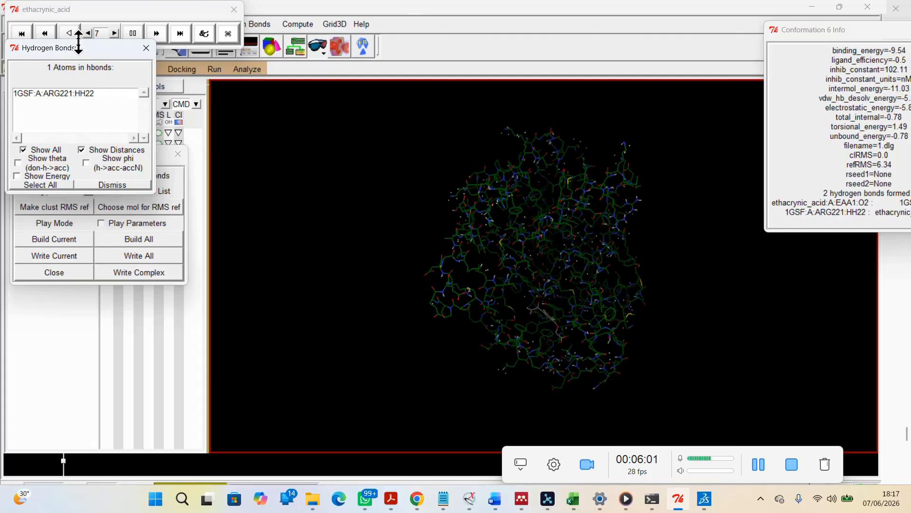
left_click_drag(79, 42, 101, 23)
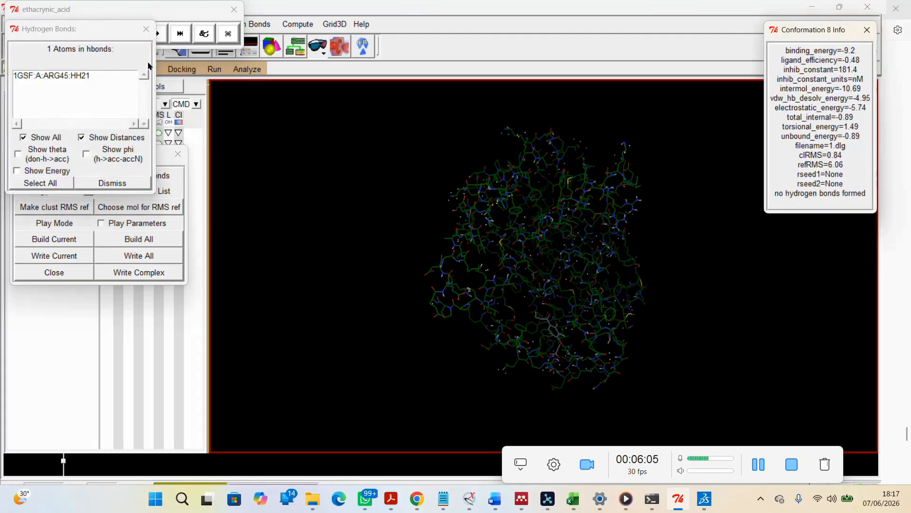
left_click_drag(114, 28, 818, 237)
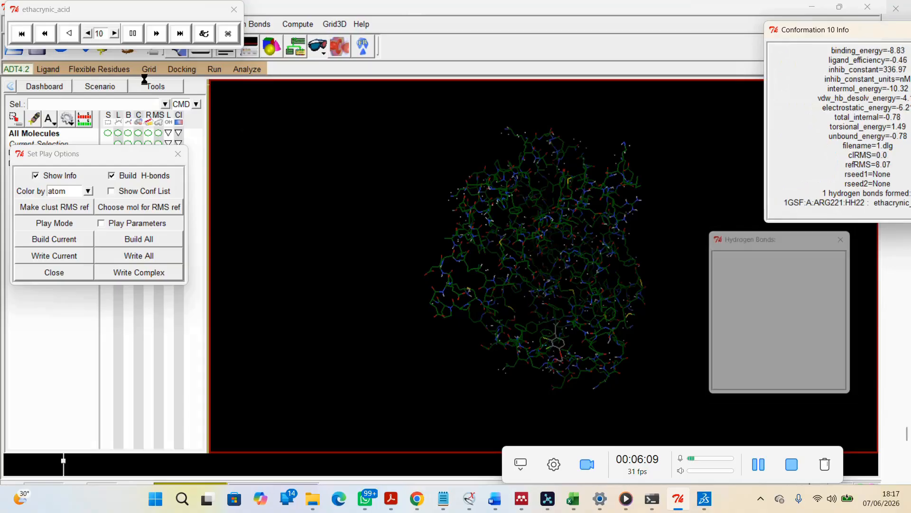
Play the docked ethacrynic_acid conformations with pauses, dismiss the hydrogen-bond warning, and stop the player at conformation 28.
left_click(133, 35)
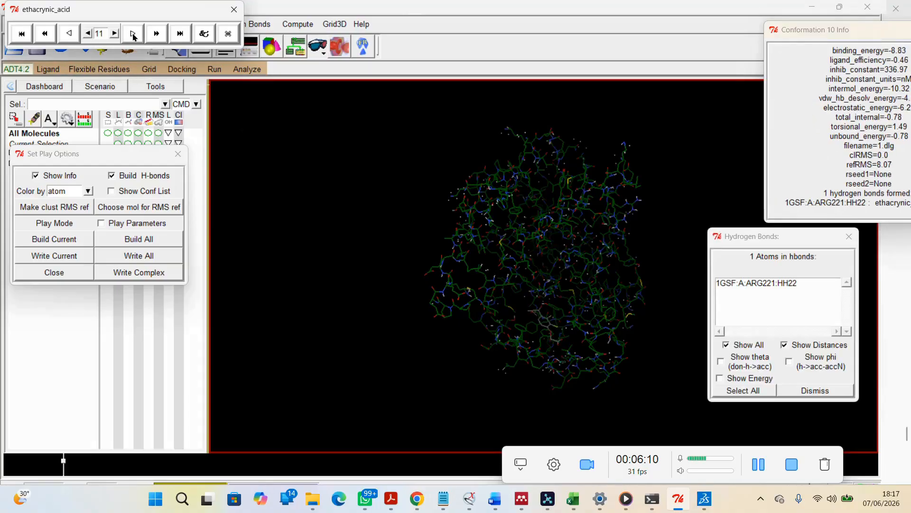
left_click(157, 34)
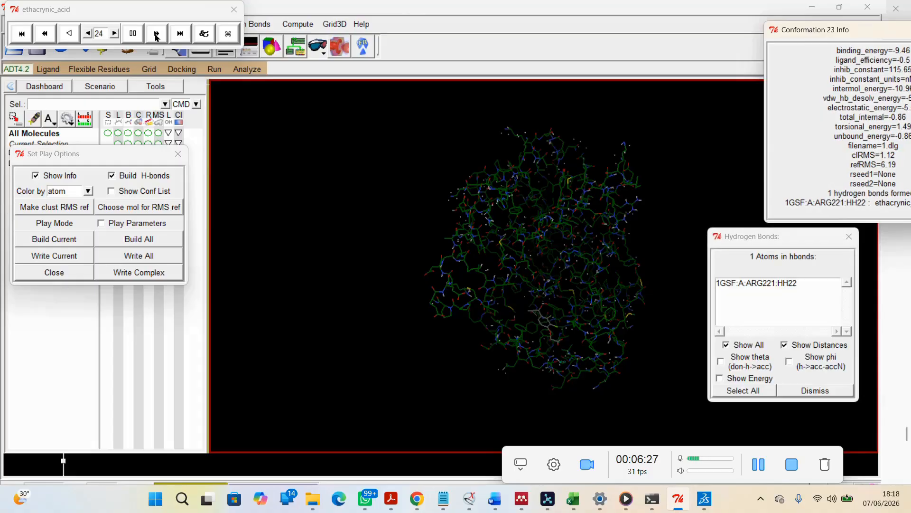
left_click(134, 36)
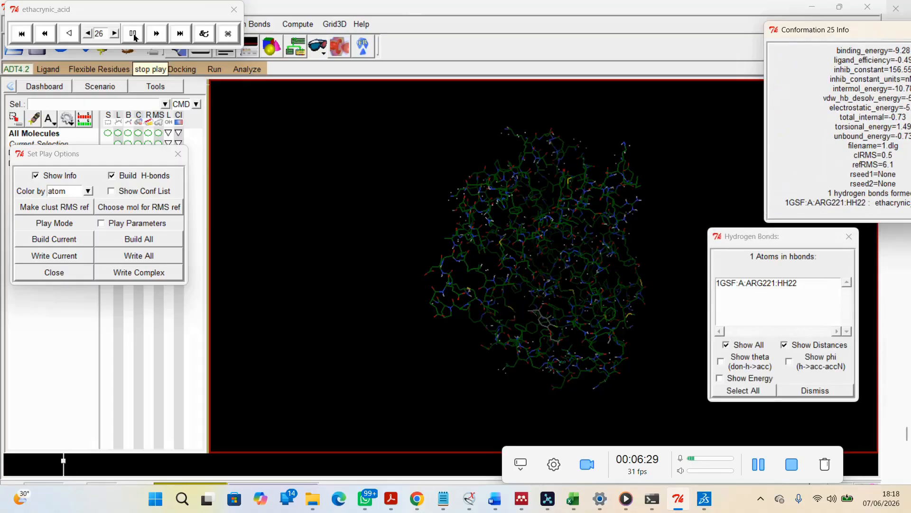
left_click(133, 34)
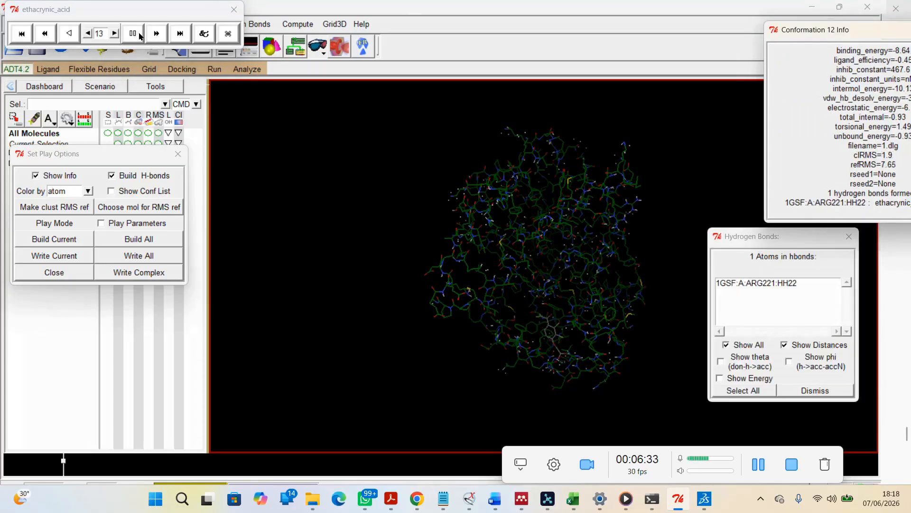
left_click(156, 36)
left_click(155, 36)
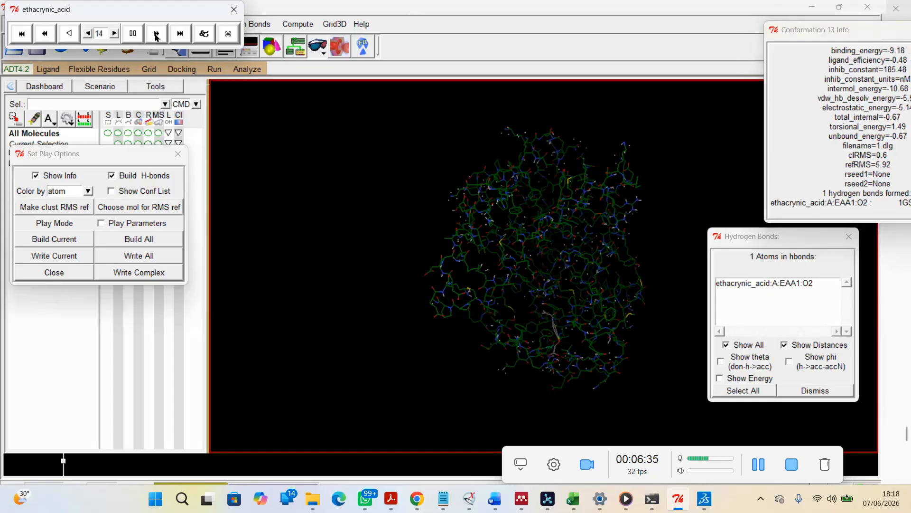
left_click(181, 34)
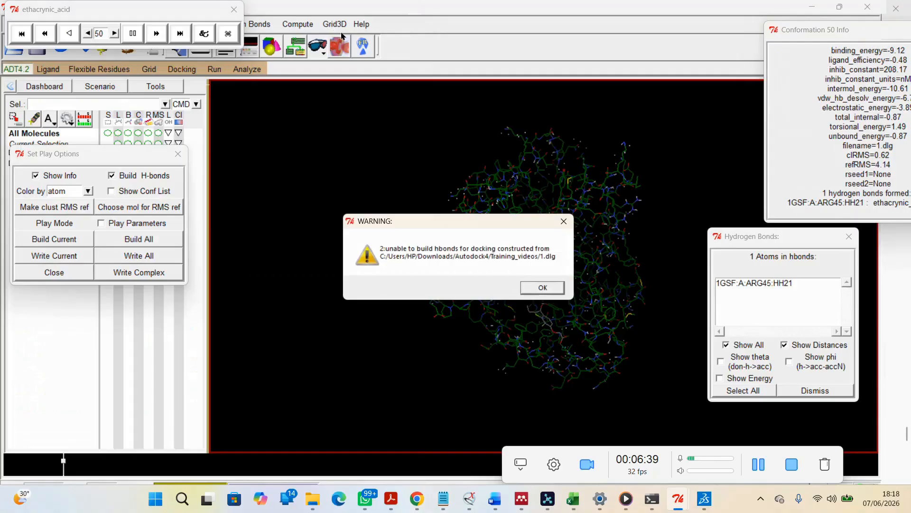
left_click(543, 288)
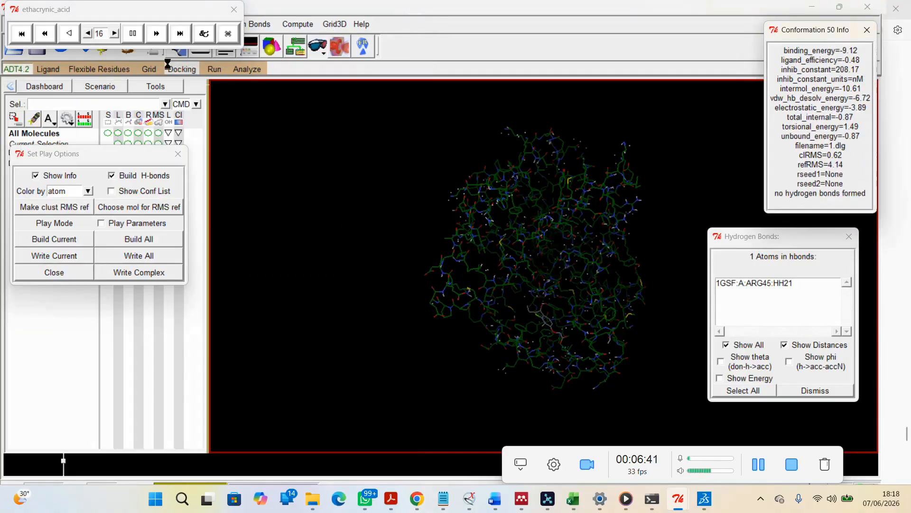
left_click(133, 38)
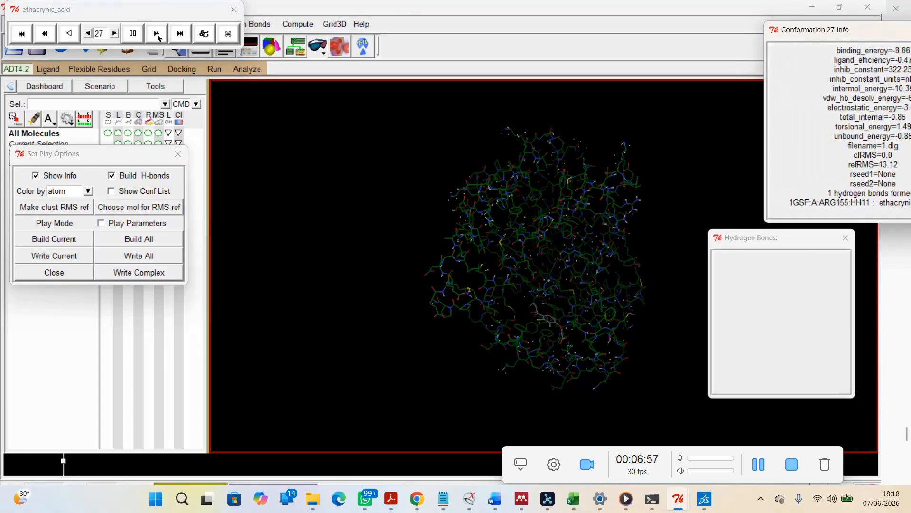
left_click(136, 37)
left_click(134, 33)
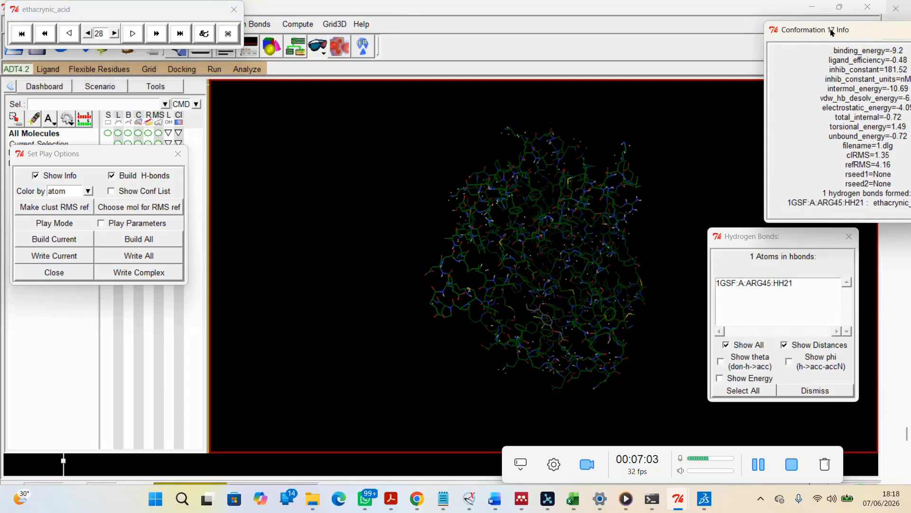
Move the outdated conformation info window fully into view, and close both it and the Hydrogen Bonds window.
left_click_drag(830, 30, 727, 24)
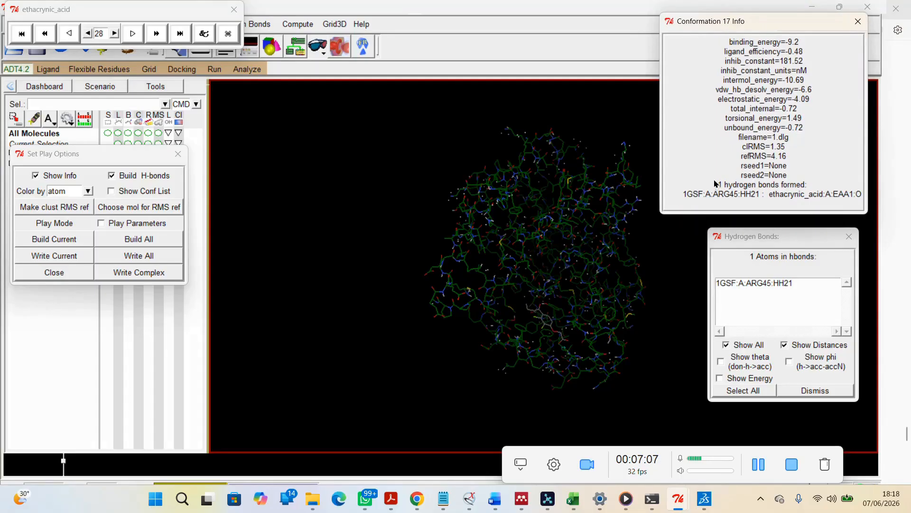
left_click(858, 22)
left_click(850, 236)
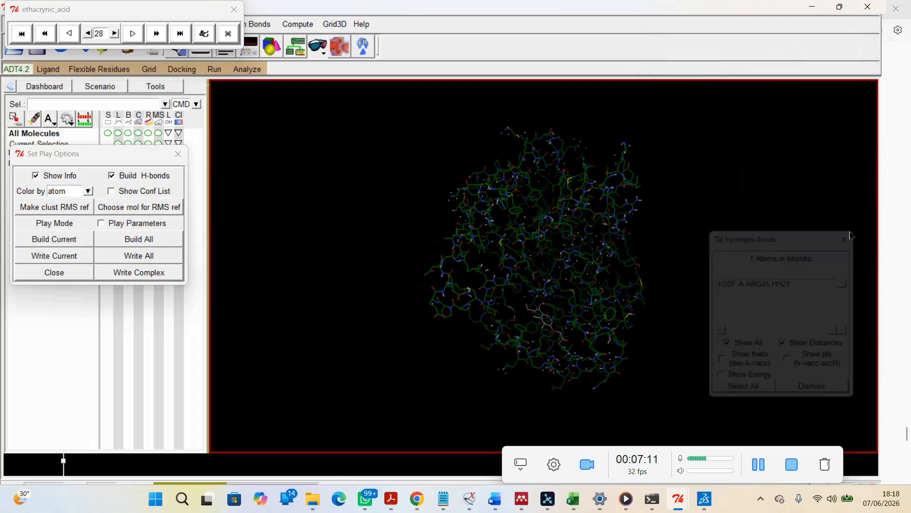
Step forward and back to rebuild conformation 28, and compare its binding energy with the rank 1 cluster in 1.dlg in Notepad.
left_click(115, 34)
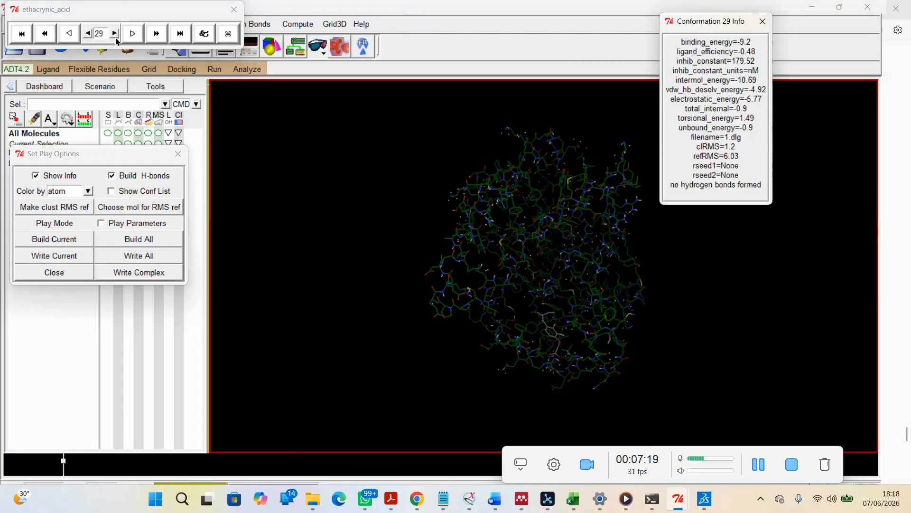
left_click(88, 34)
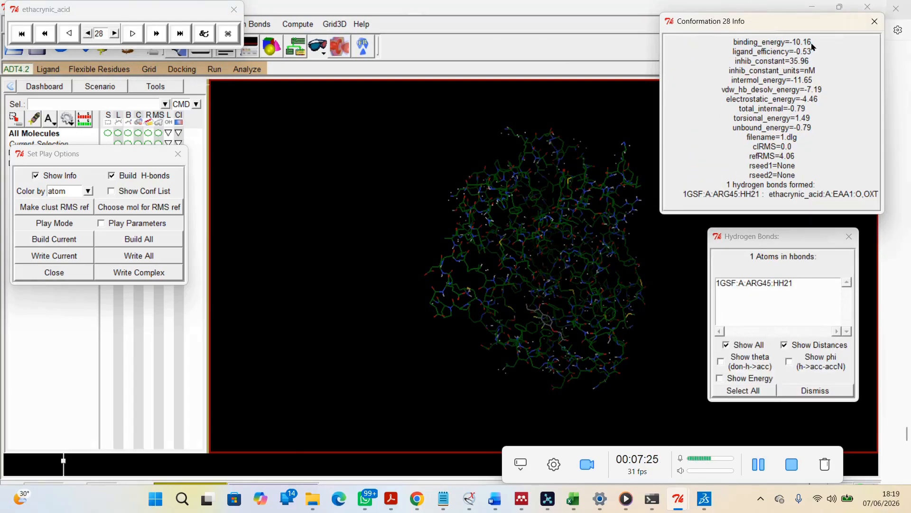
left_click(443, 498)
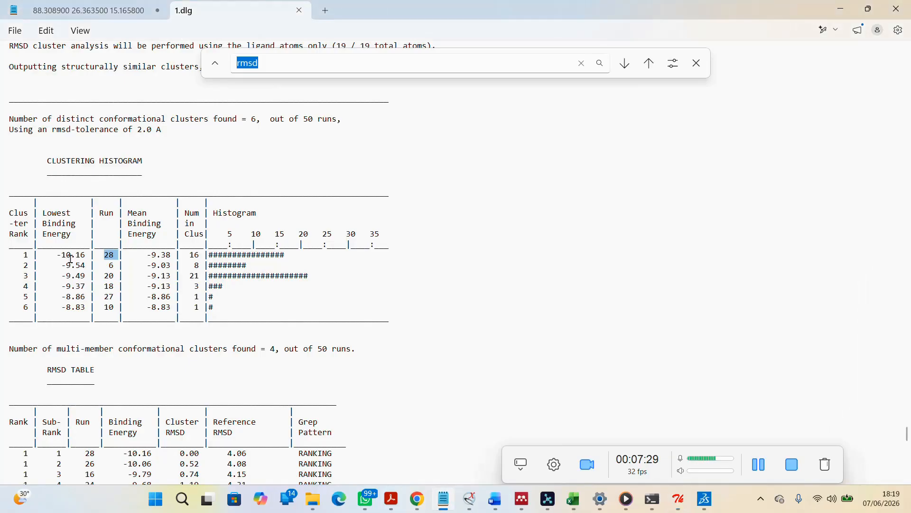
left_click(840, 9)
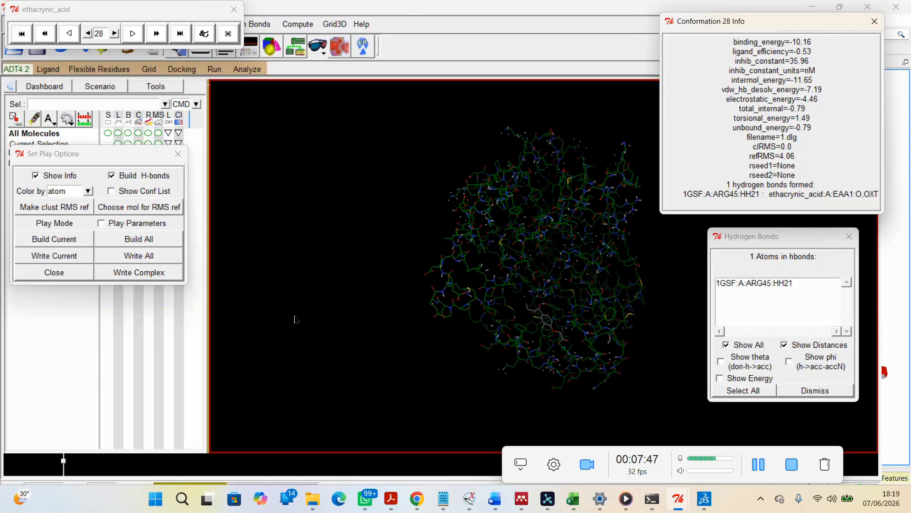
Write the complex of the receptor and conformation 28 to the Training_videos folder as docked_complex.
left_click(148, 274)
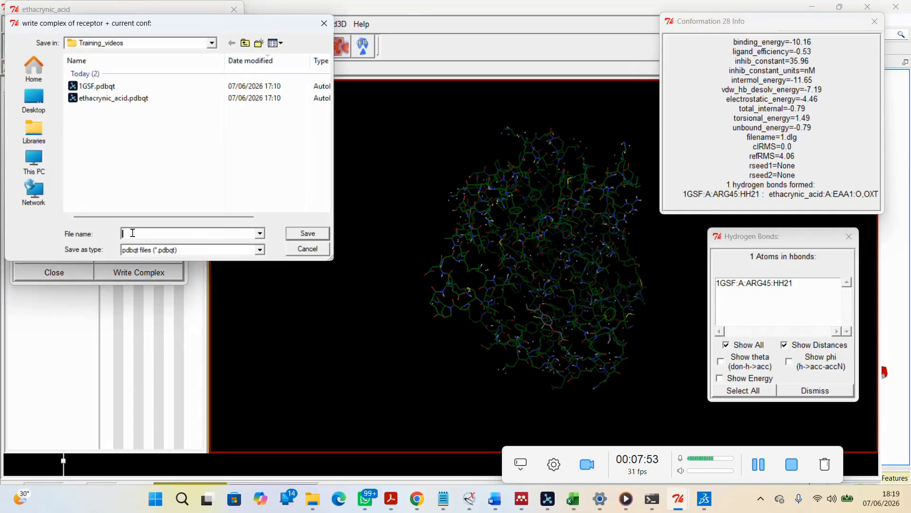
type("docked_c")
key("BackSpace")
key("BackSpace")
type("mplex")
left_click(308, 233)
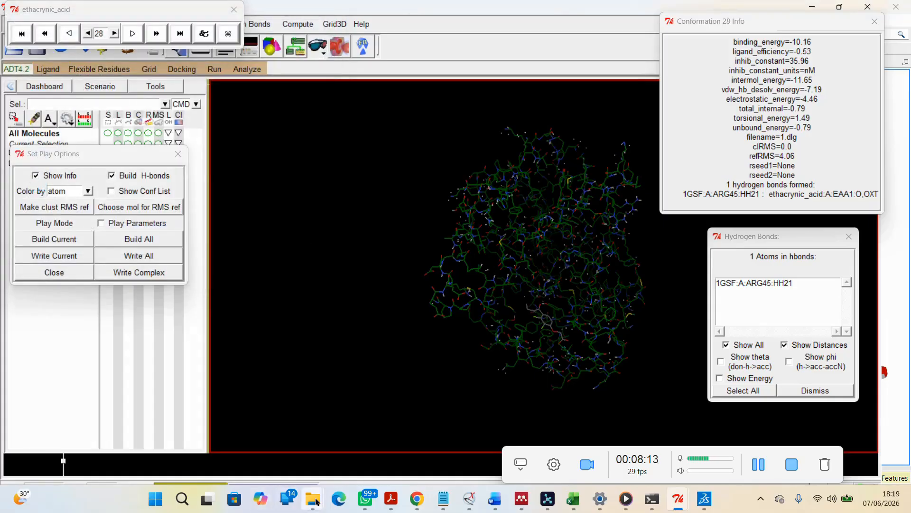
Switch to File Explorer and open the Training_videos folder to find the saved docked_complex file.
mouse_move(313, 498)
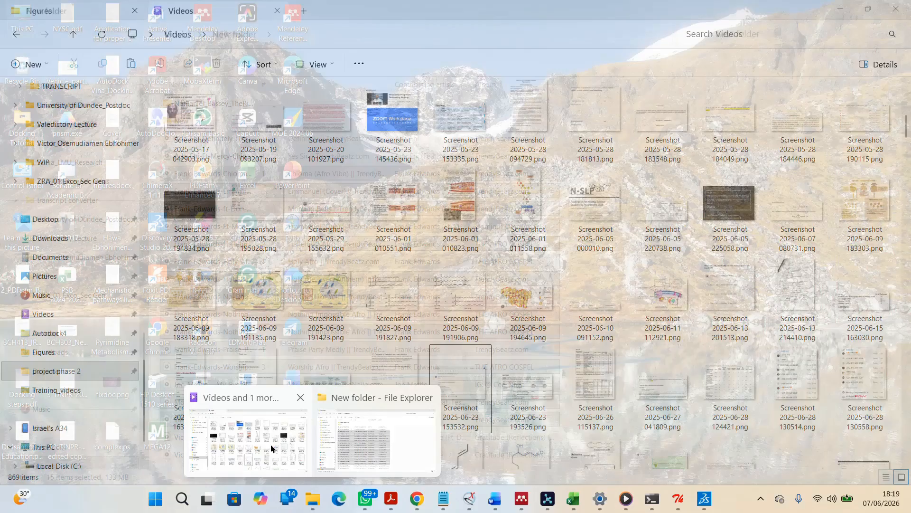
left_click(248, 439)
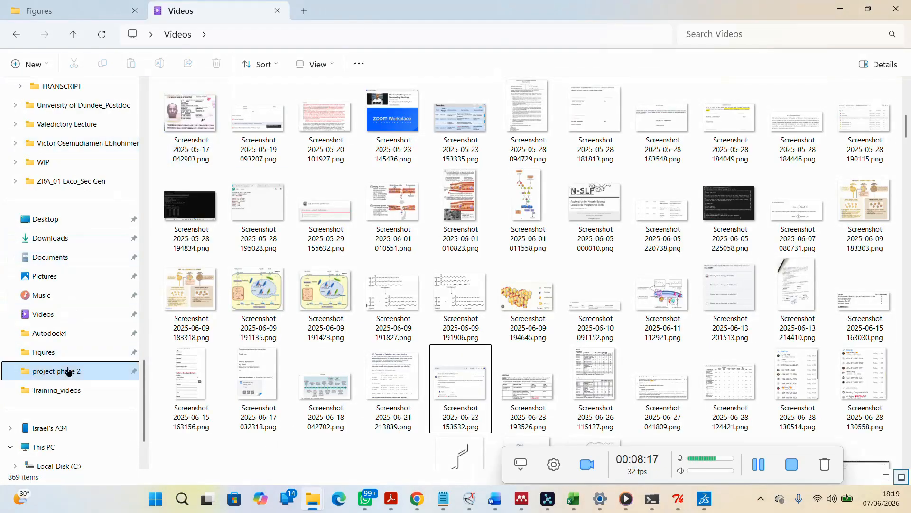
left_click(75, 394)
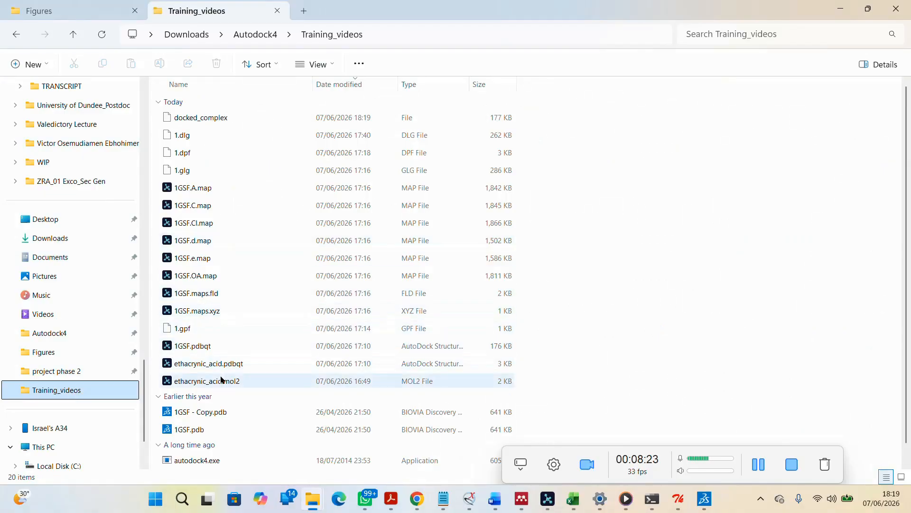
scroll(238, 394, "down", 1)
scroll(240, 387, "up", 1)
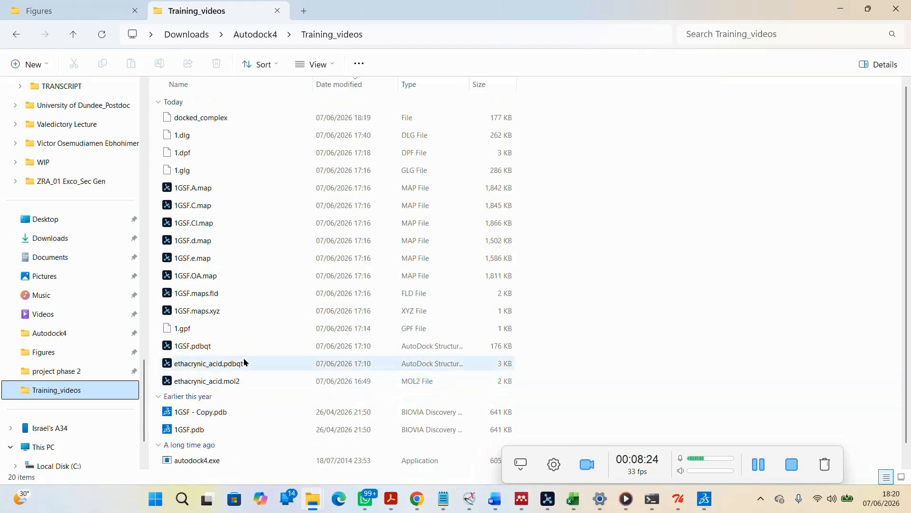
Rename the docked_complex file as docked_complex.pdbqt.
left_click(213, 119)
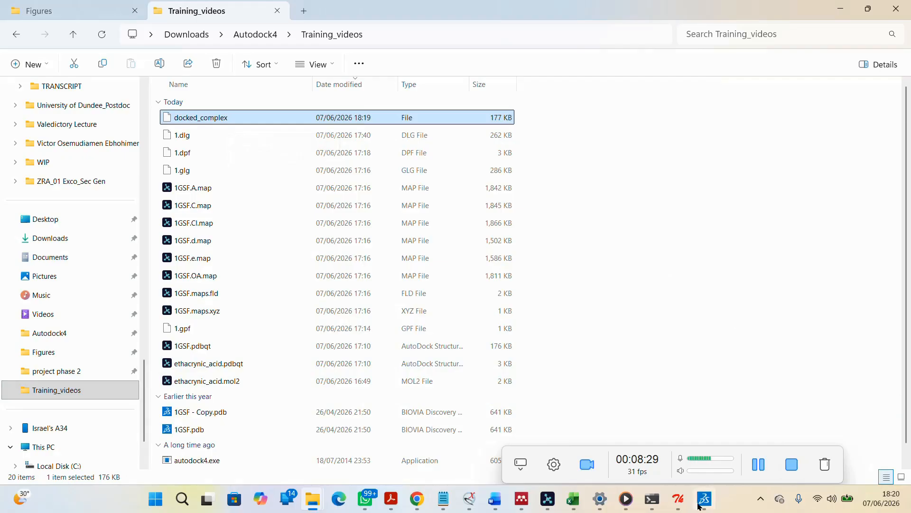
left_click(160, 63)
left_click(235, 118)
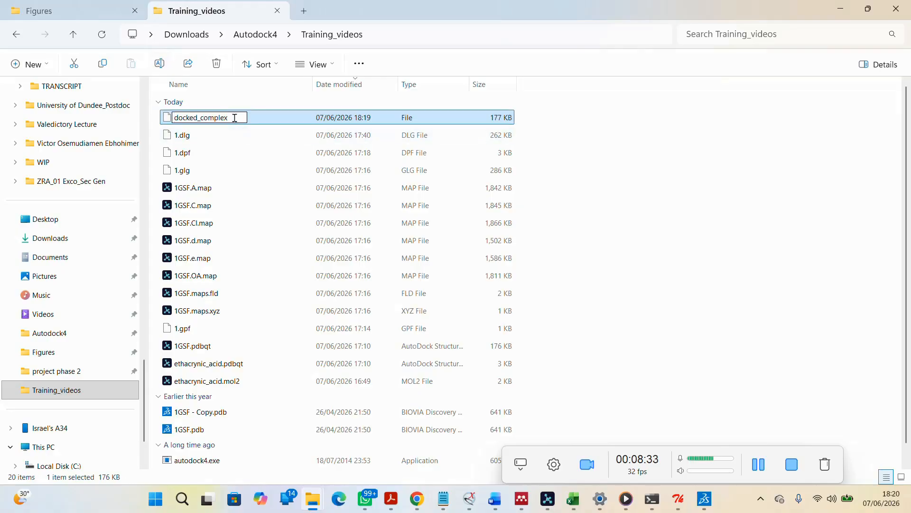
type(".pdbqt")
key("BackSpace")
type("t")
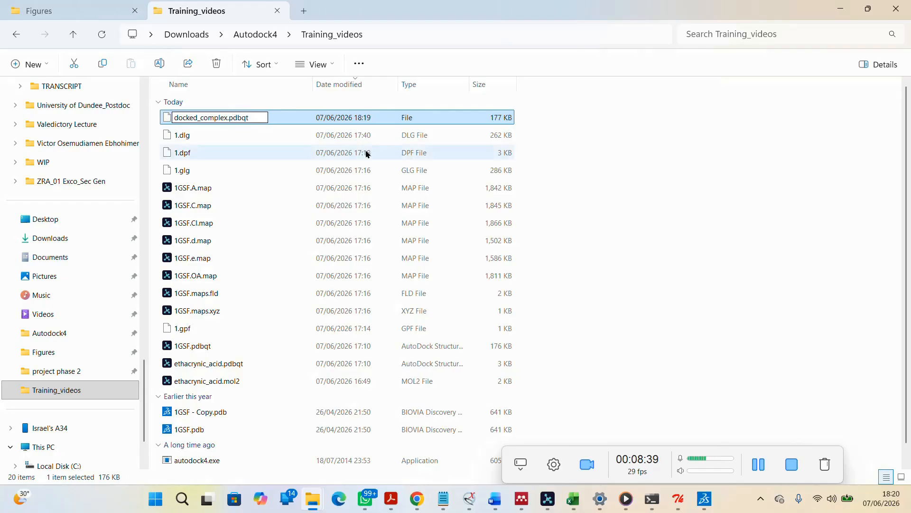
key("Return")
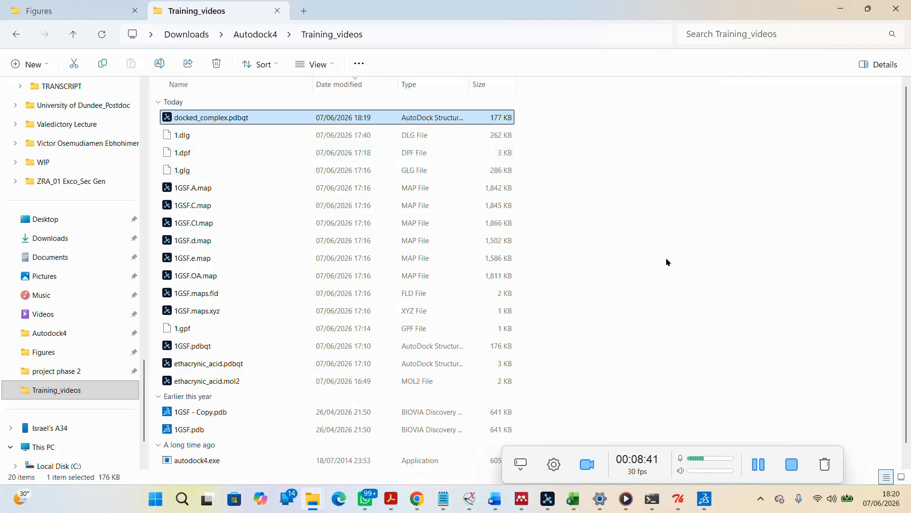
left_click(760, 468)
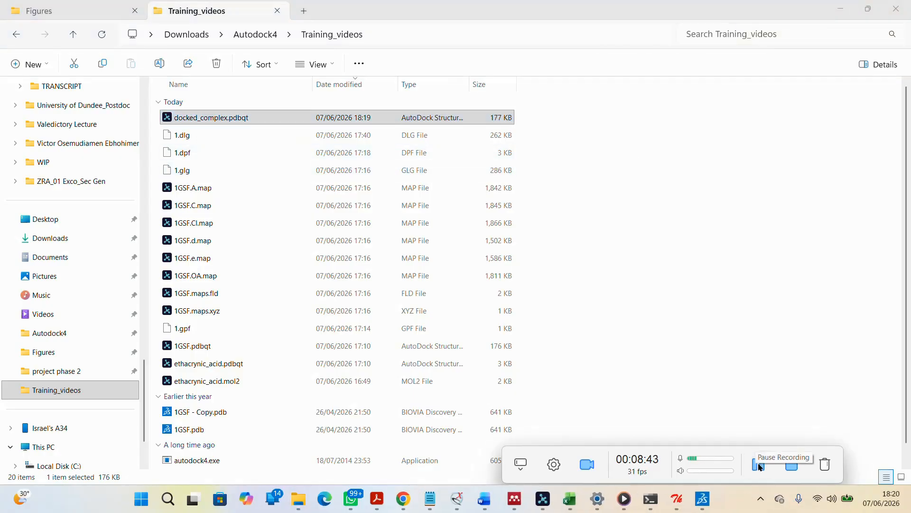
Switch to ChimeraX and close the current session containing the ethacrynic acid ligand.
left_click(470, 499)
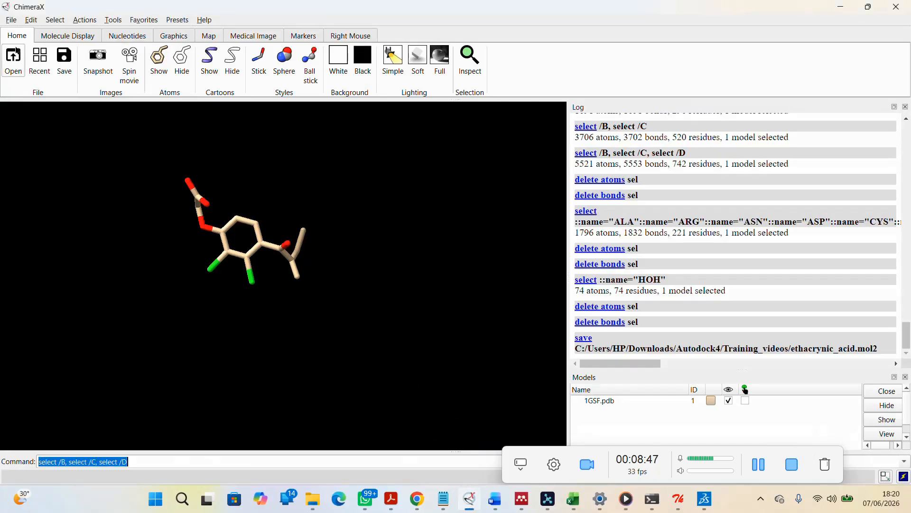
left_click(14, 21)
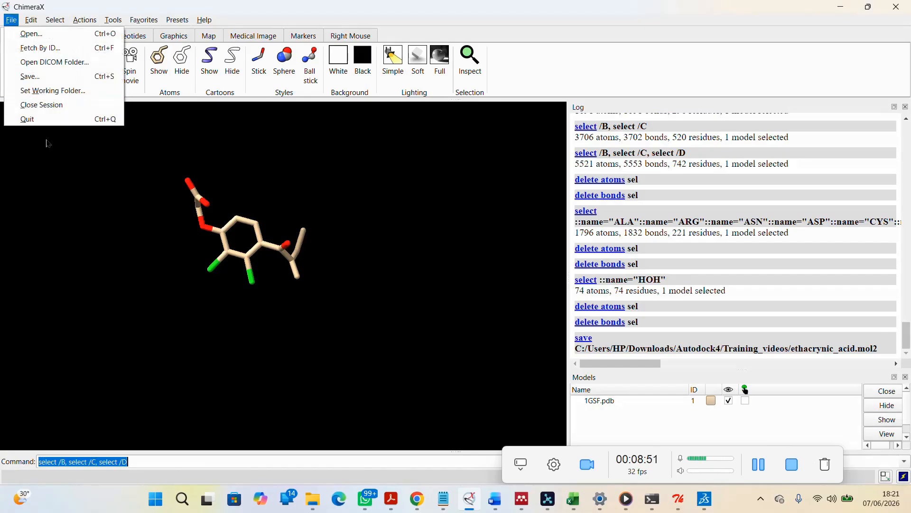
left_click(47, 105)
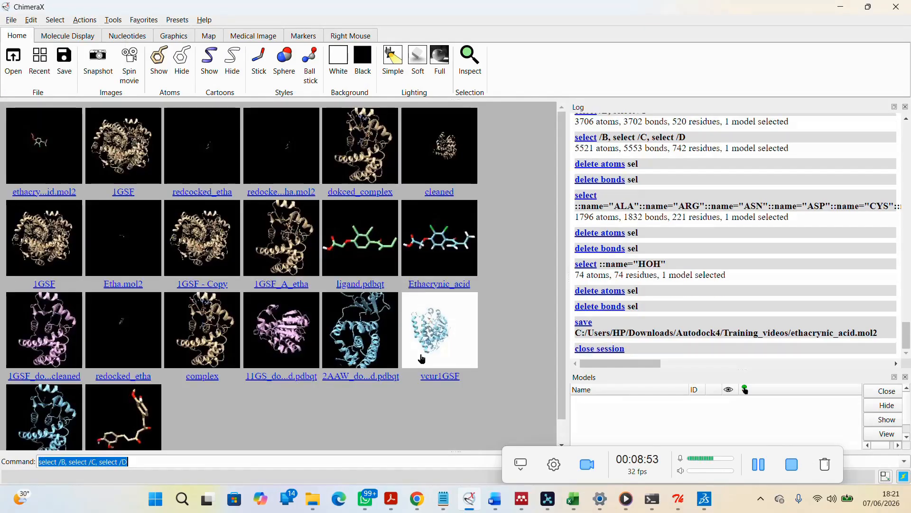
Open docked_complex.pdbqt from the Training_videos folder in ChimeraX.
left_click(11, 21)
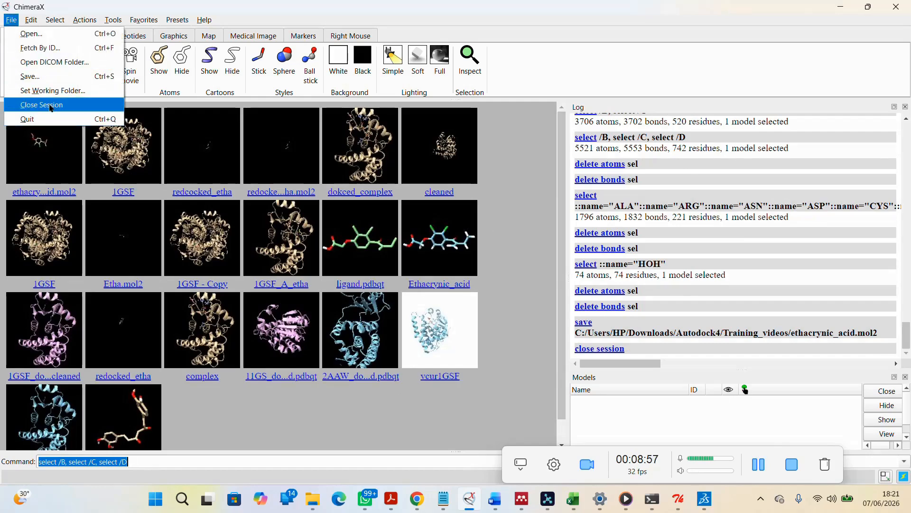
key("Escape")
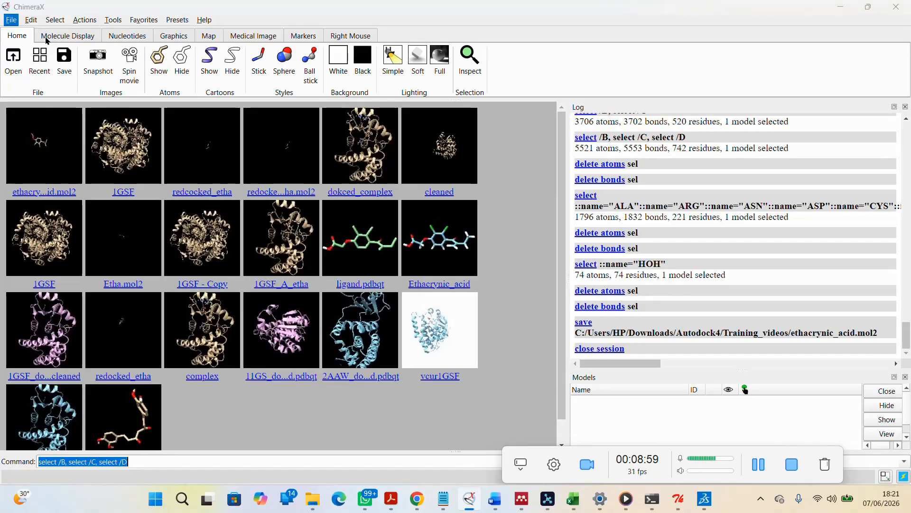
key("ctrl+o")
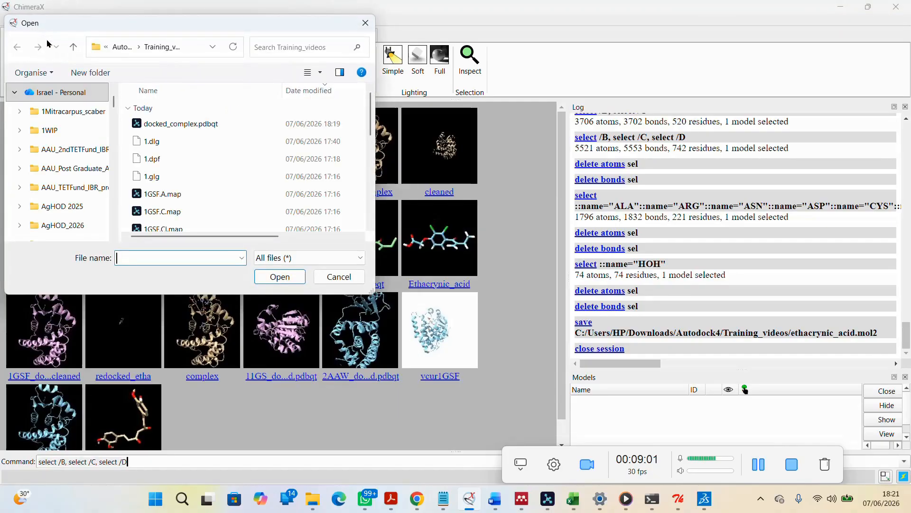
left_click(180, 124)
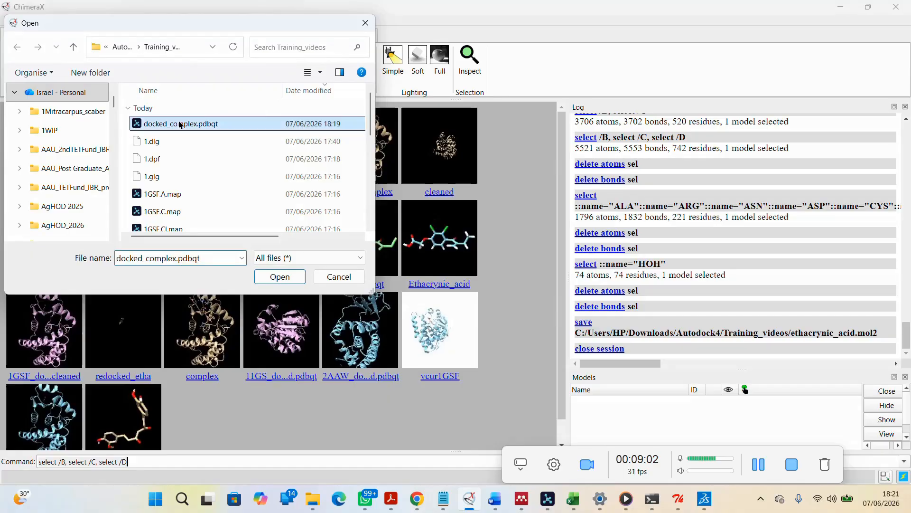
left_click(280, 277)
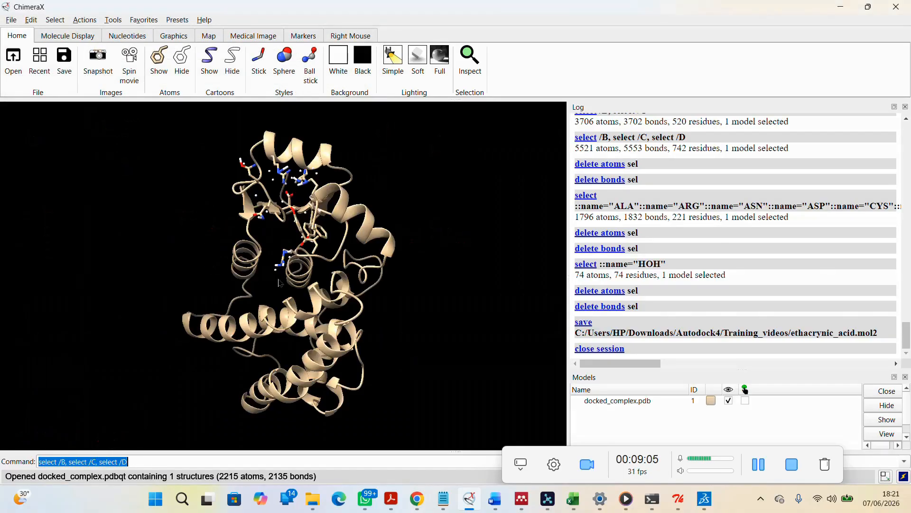
mouse_move(330, 280)
left_mouse_down()
mouse_move(268, 286)
mouse_move(263, 300)
mouse_move(341, 286)
left_mouse_up()
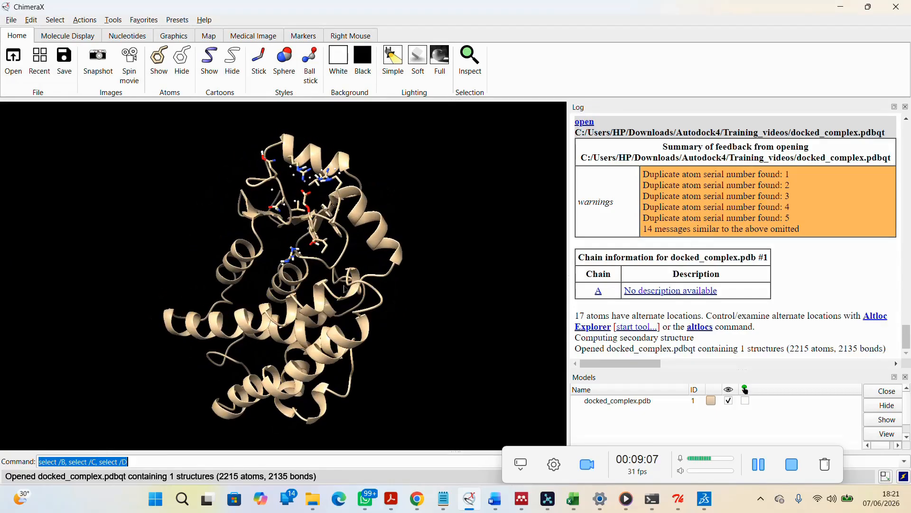
Select all standard amino acid residues in the docked complex and delete their atoms and bonds.
left_click(55, 21)
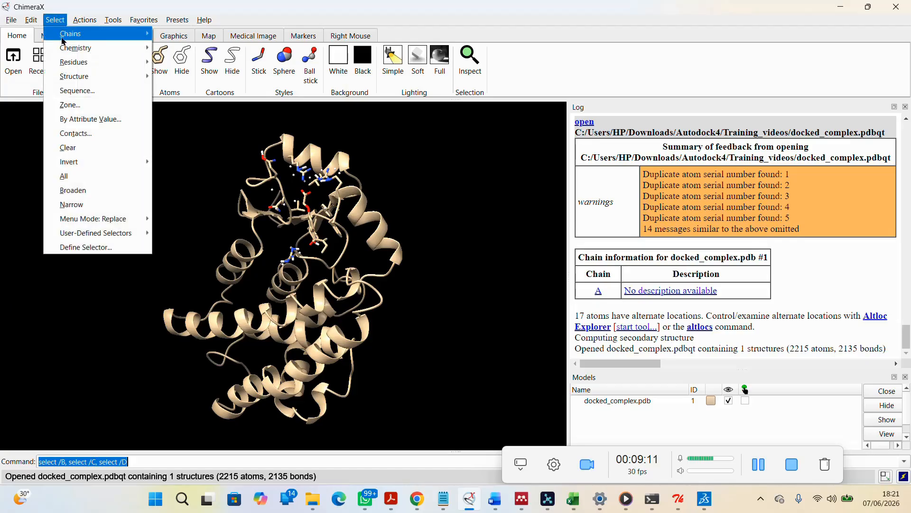
mouse_move(68, 64)
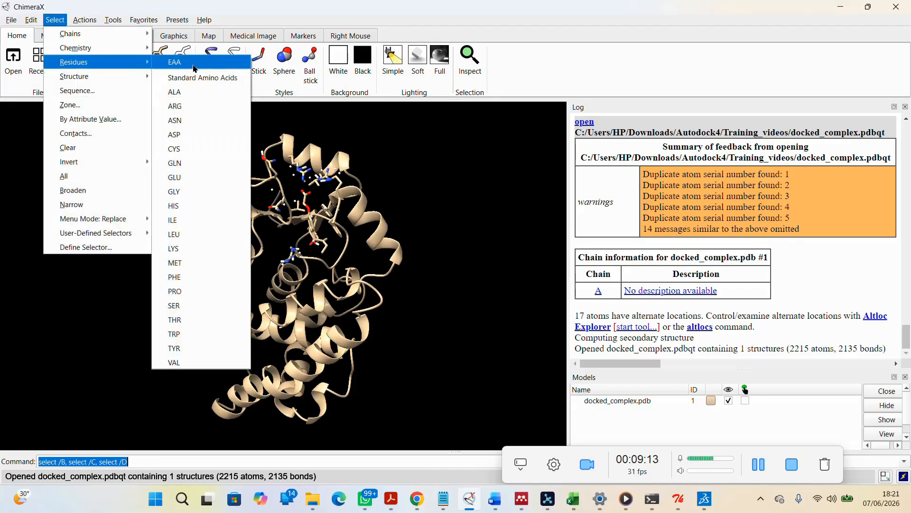
left_click(202, 77)
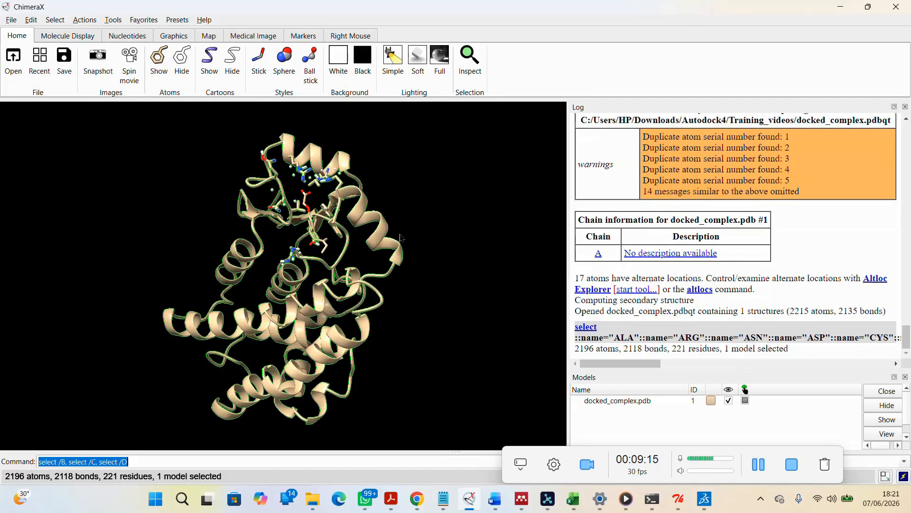
left_click_drag(400, 238, 320, 272)
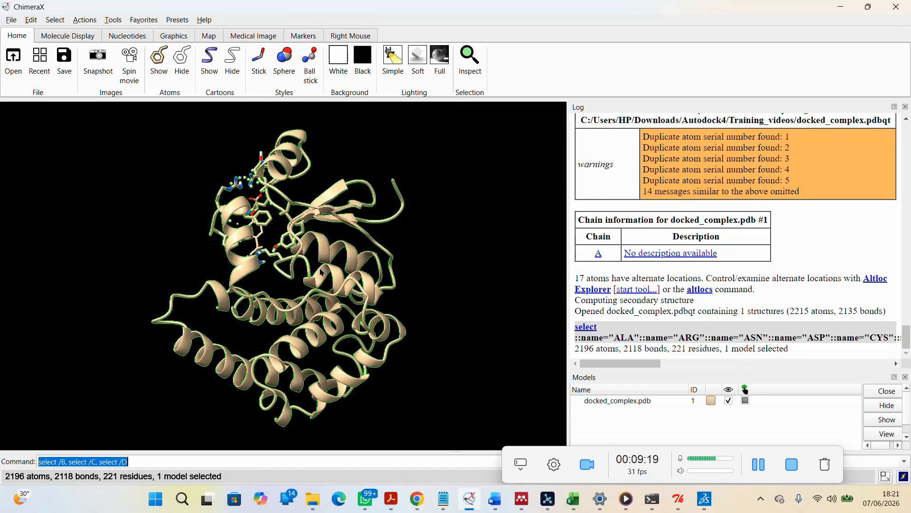
left_click(84, 20)
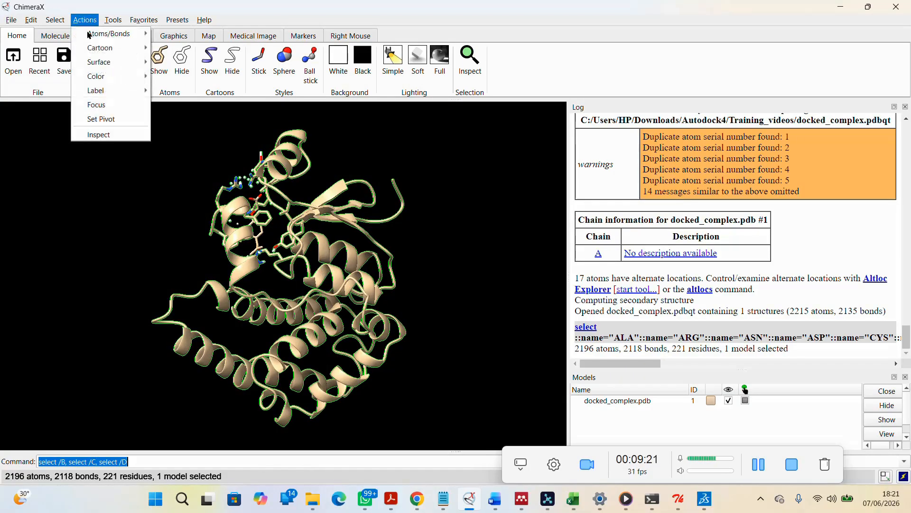
mouse_move(128, 36)
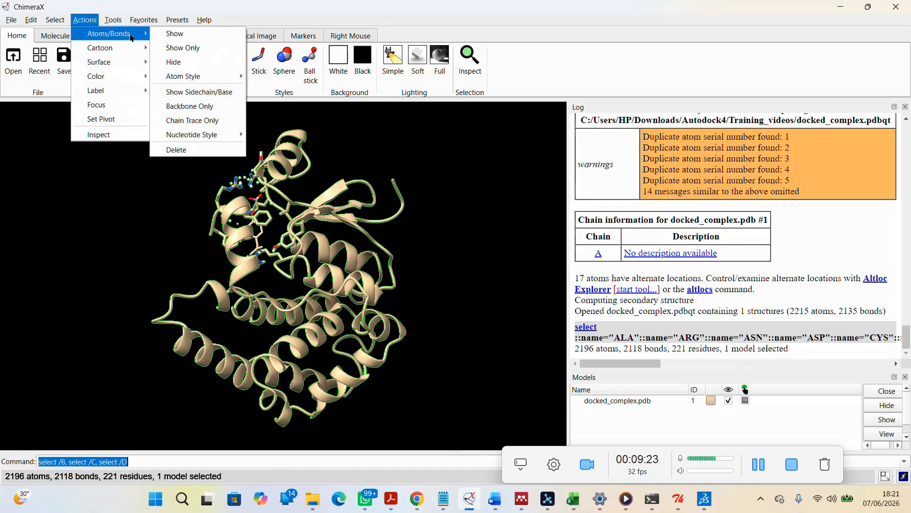
left_click(187, 150)
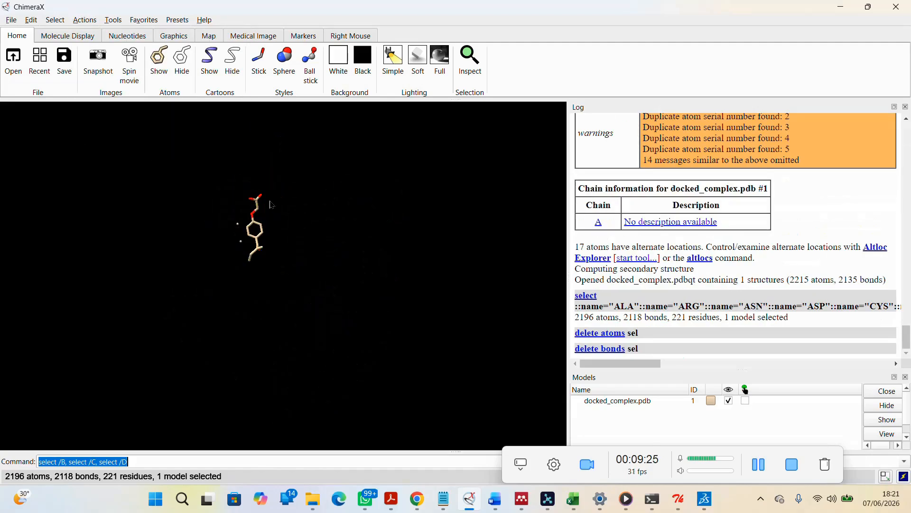
Select the EAA residue and undo that selection.
left_click(55, 20)
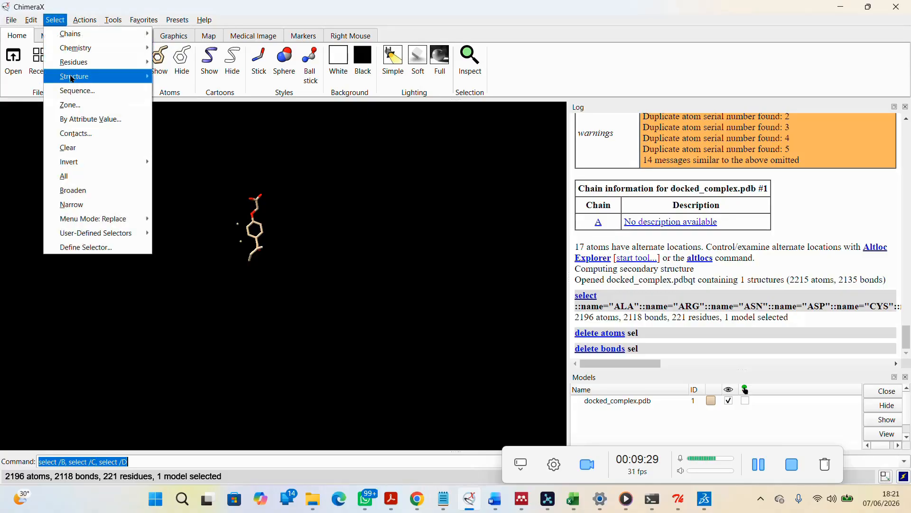
mouse_move(72, 65)
left_click(174, 62)
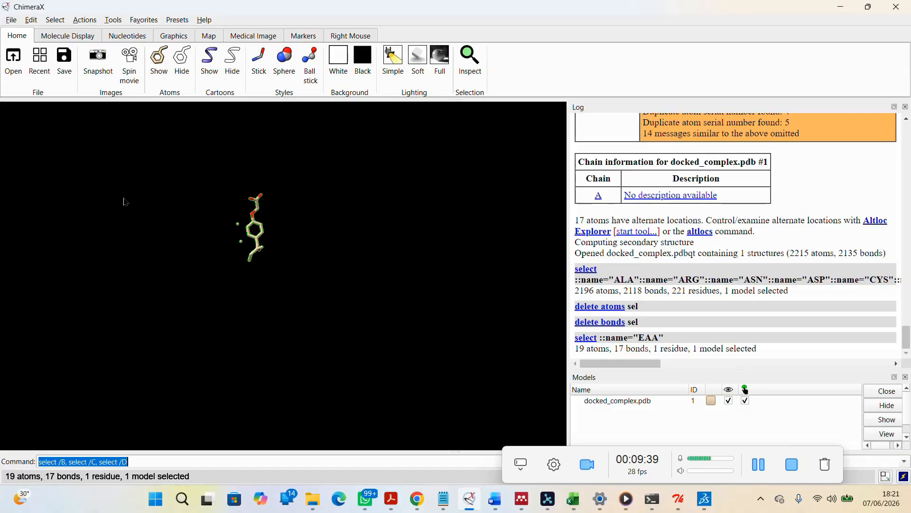
left_click(79, 21)
left_click(79, 21)
left_click(57, 20)
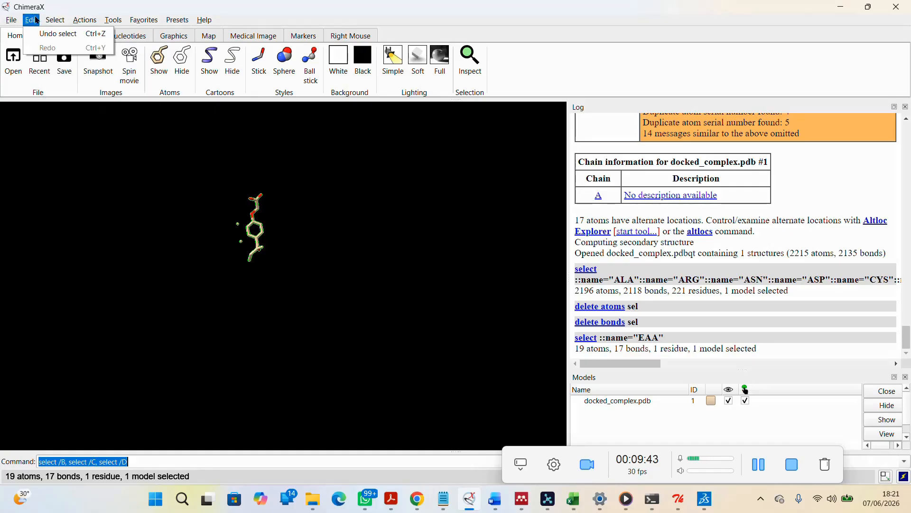
left_click(32, 21)
left_click(32, 21)
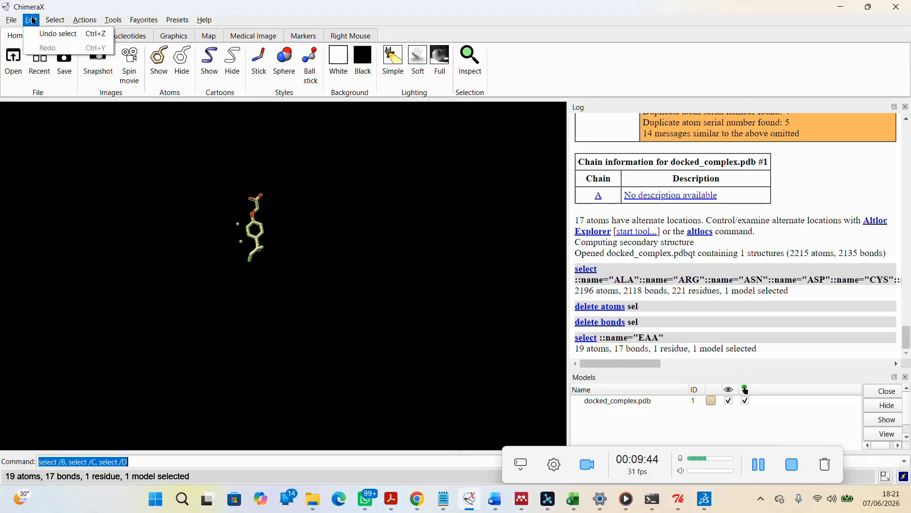
left_click(58, 34)
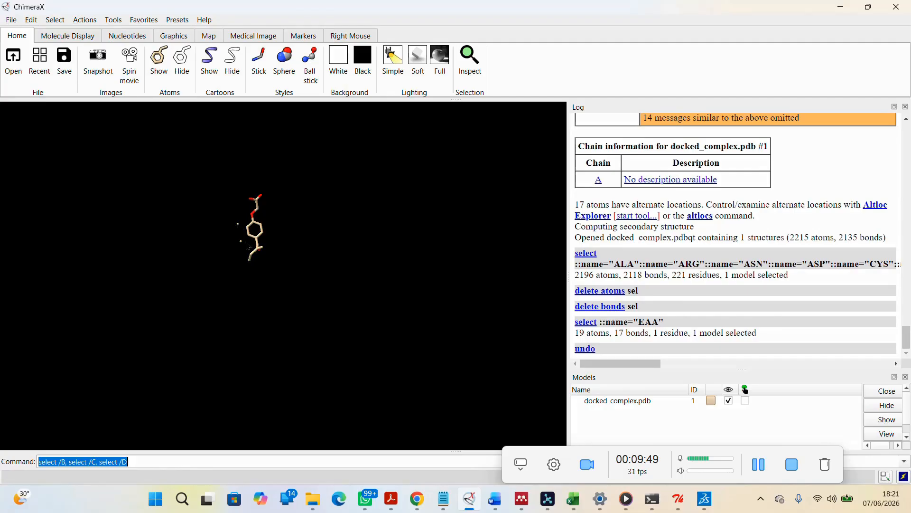
Select the ions, the two unbonded chlorine atoms beside the EAA ligand, and delete them.
scroll(204, 169, "up", 5)
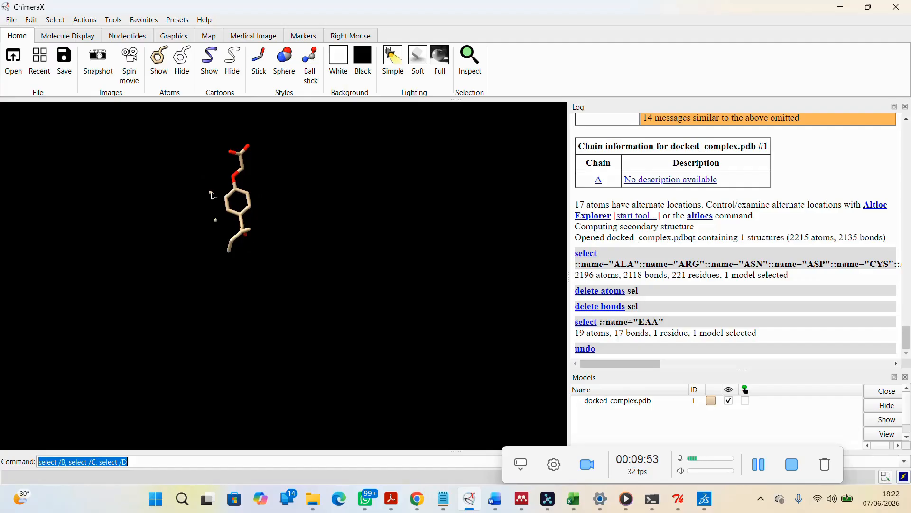
mouse_move(213, 196)
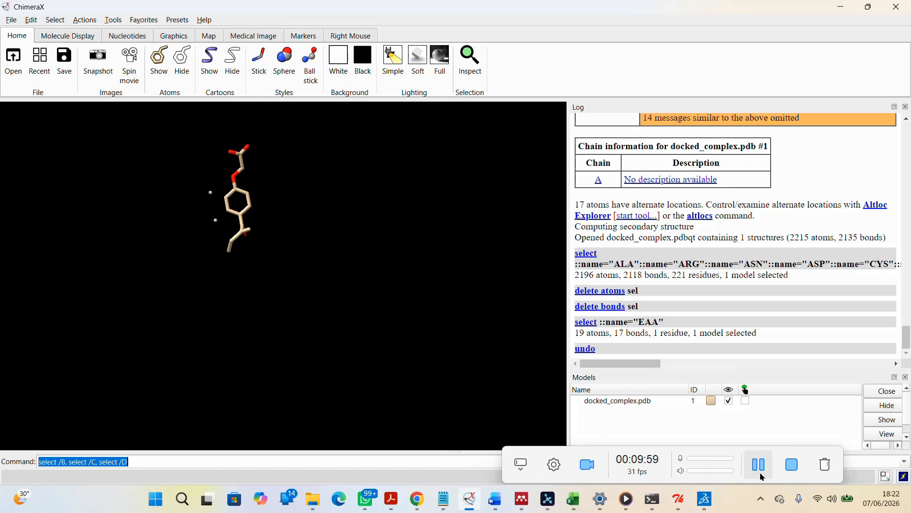
left_click(759, 465)
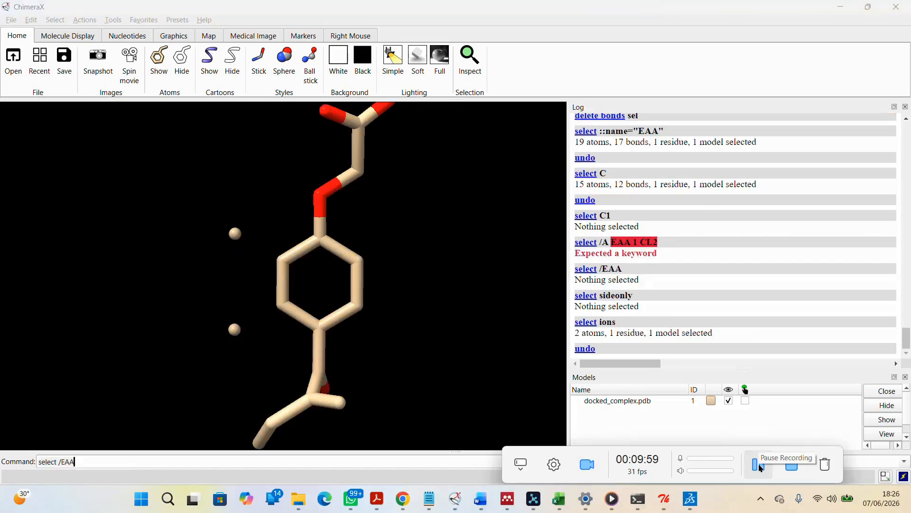
left_click(239, 239)
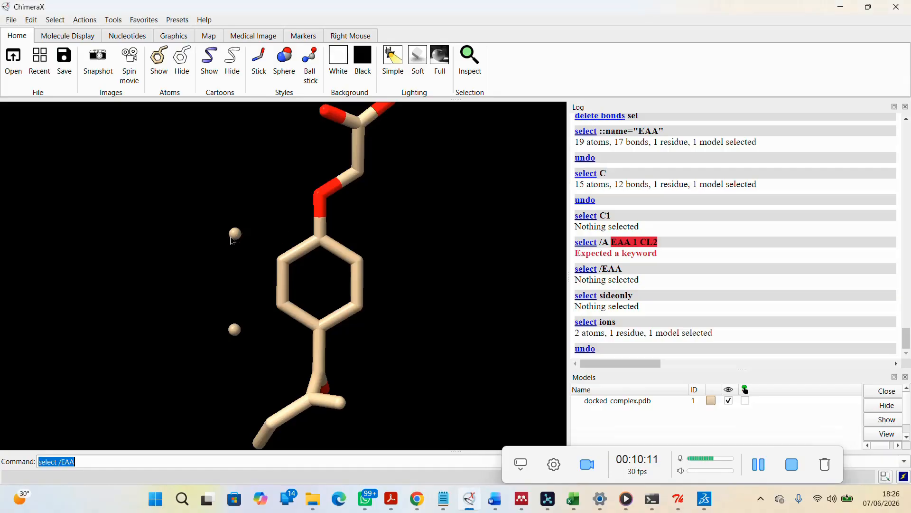
mouse_move(238, 240)
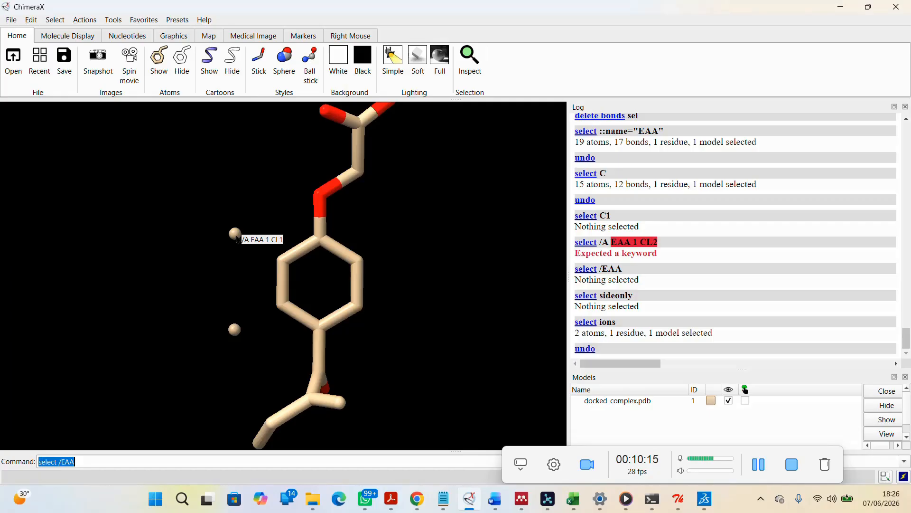
left_click(59, 19)
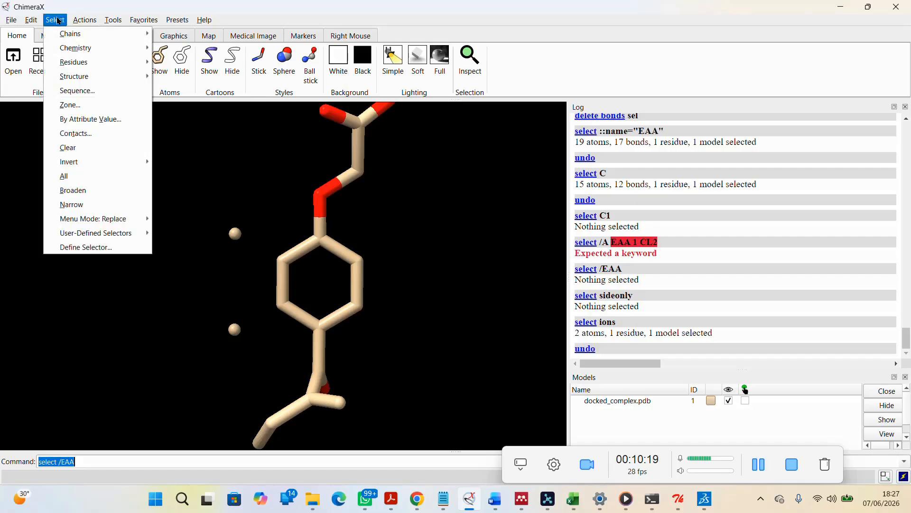
mouse_move(72, 77)
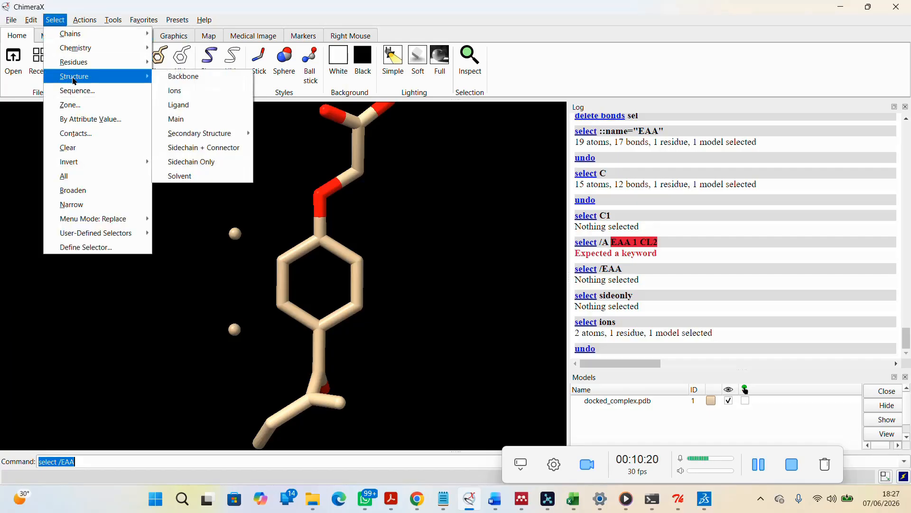
left_click(184, 93)
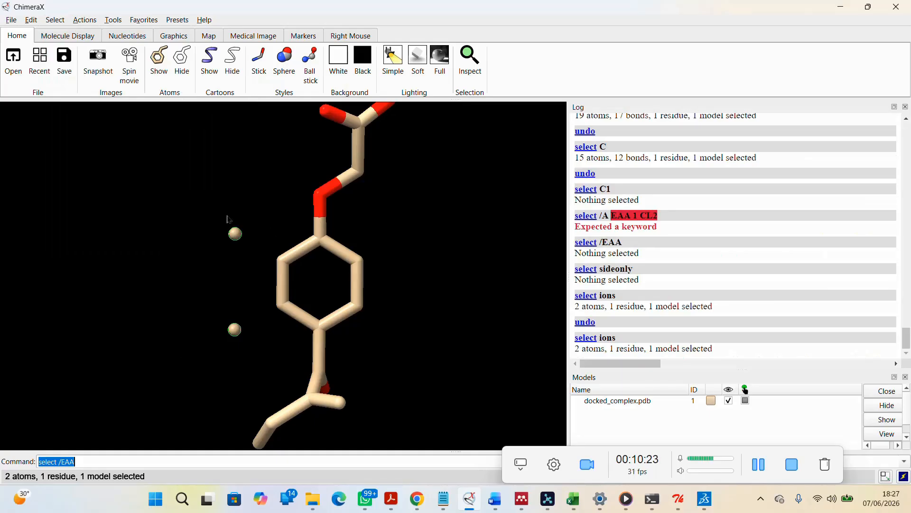
left_click(85, 23)
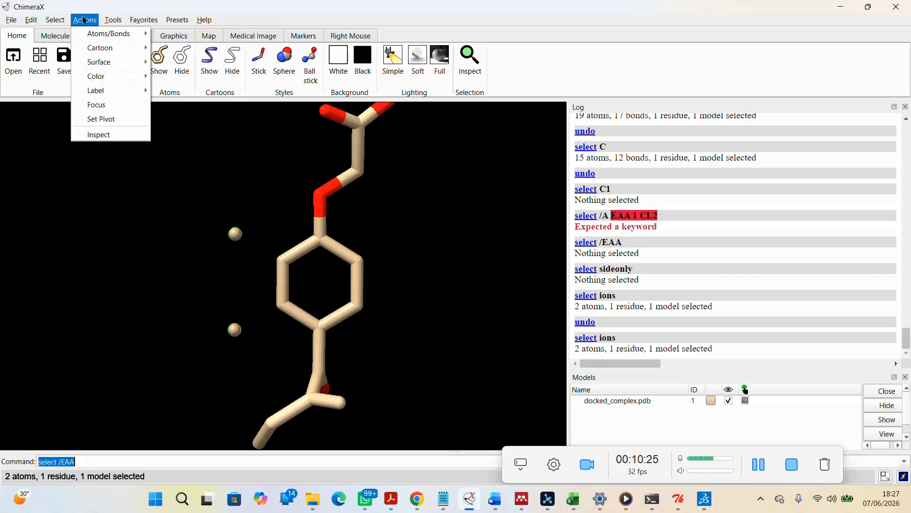
mouse_move(100, 34)
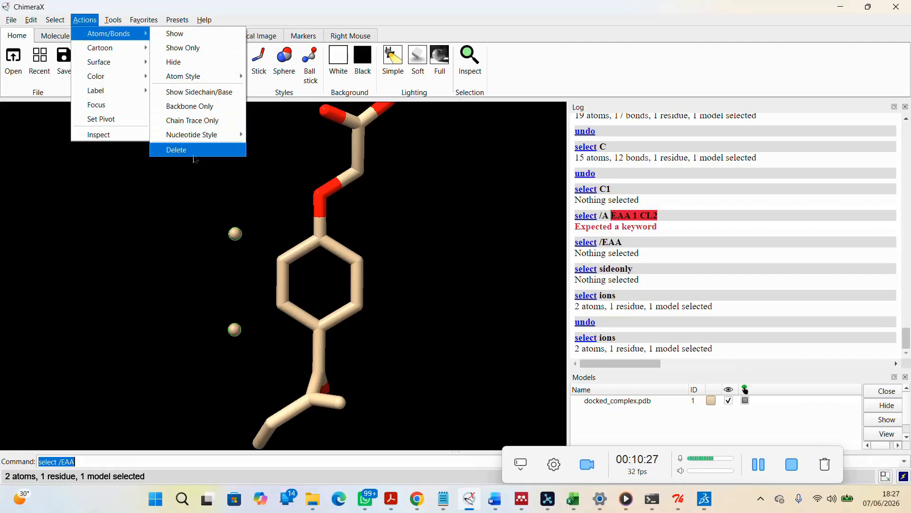
left_click(194, 151)
Save the remaining ligand as a Mol2 file named docked_ligand in the Training_videos folder.
scroll(339, 273, "down", 10)
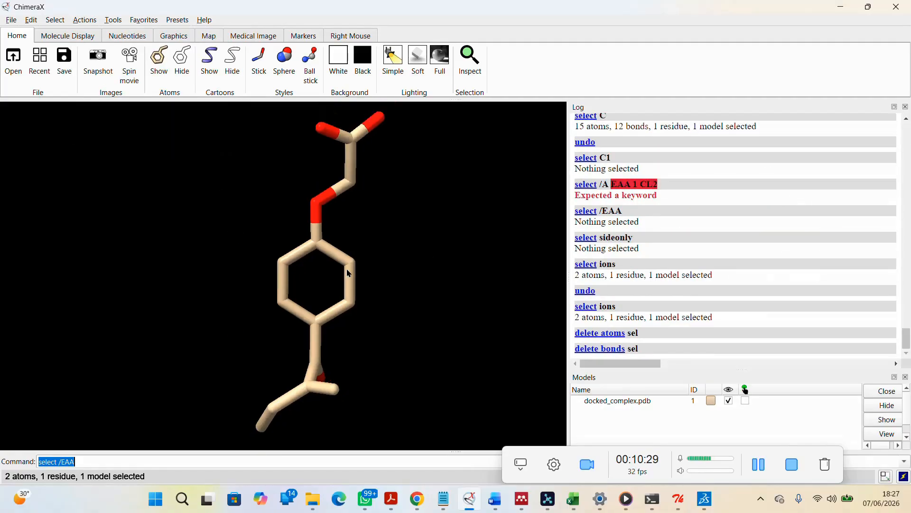
mouse_move(274, 267)
left_mouse_down()
mouse_move(218, 261)
mouse_move(288, 262)
left_mouse_up()
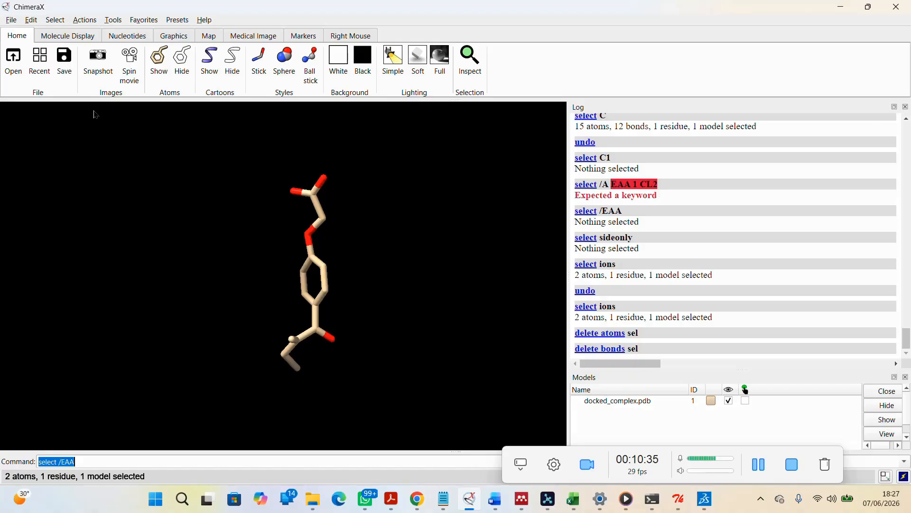
left_click(11, 21)
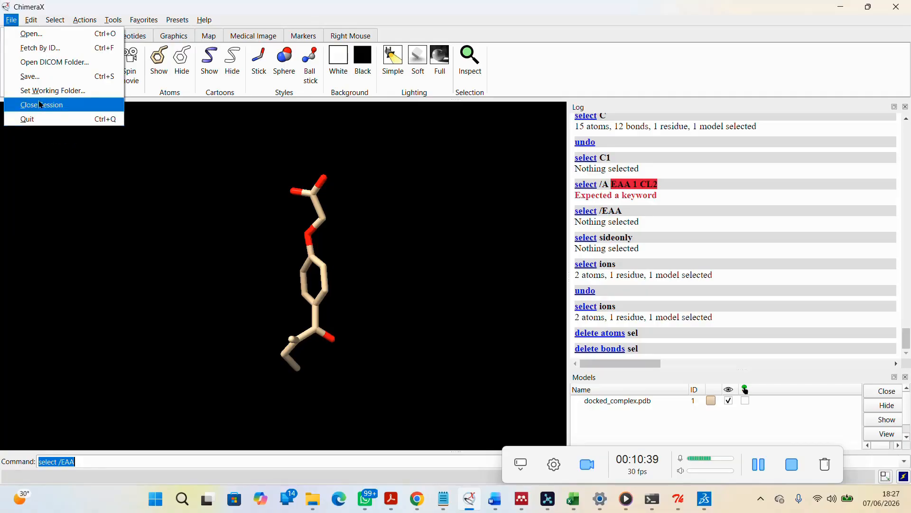
left_click(41, 78)
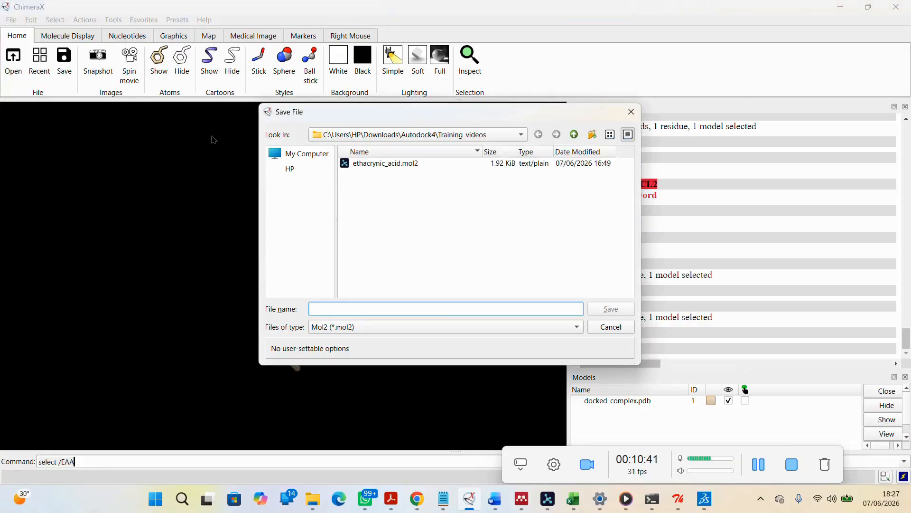
type("docke")
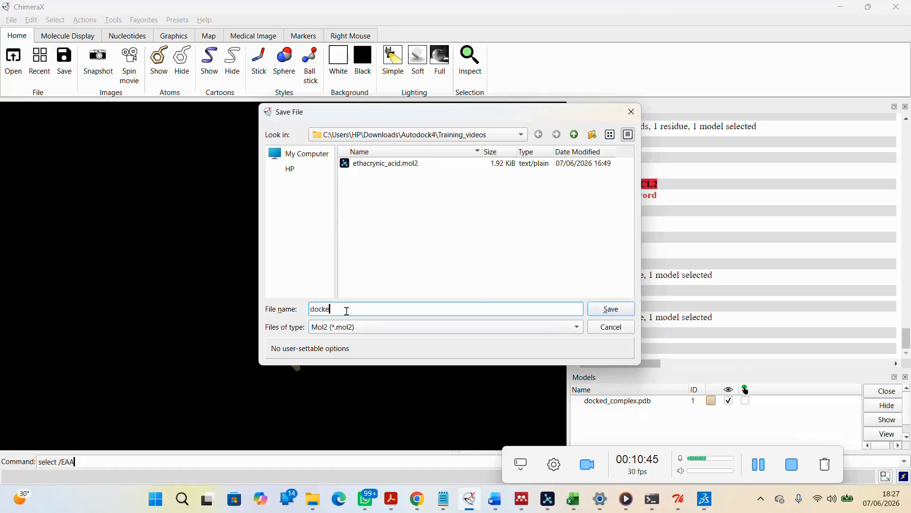
type("d_ligand")
left_click(618, 309)
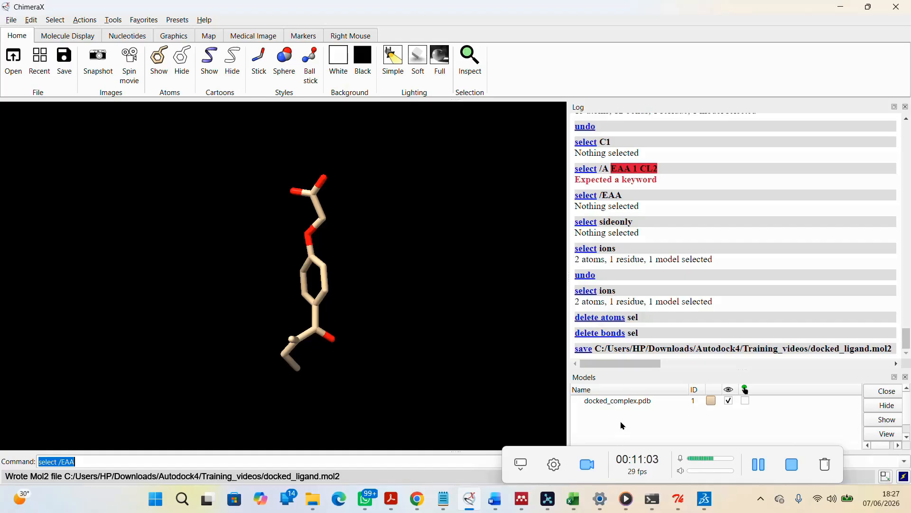
Switch to PyMOL and change the working directory to C:\Users\HP\Downloads\Autodock4\Training_videos with the cd command.
left_click(759, 470)
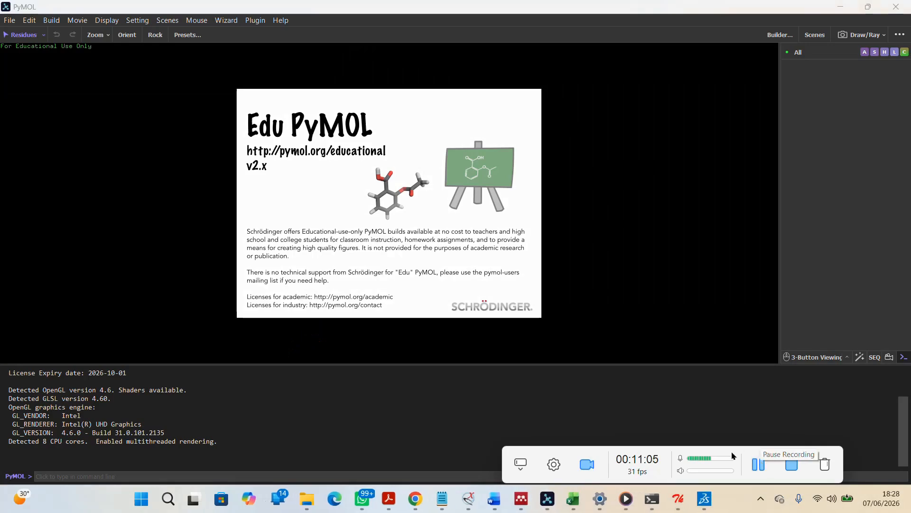
left_click(66, 476)
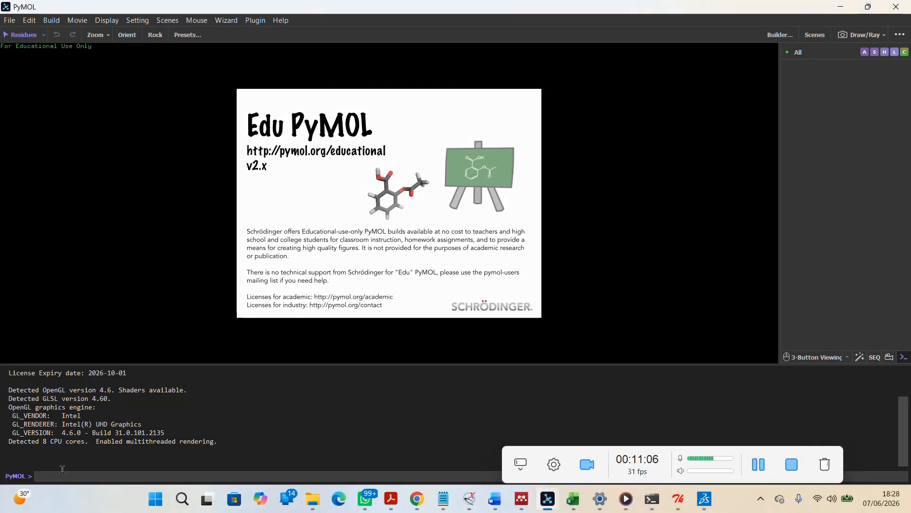
type("cd")
type("C:\\Users\\HP\\Downloads\\Autodock4\\Training_videos")
key("Return")
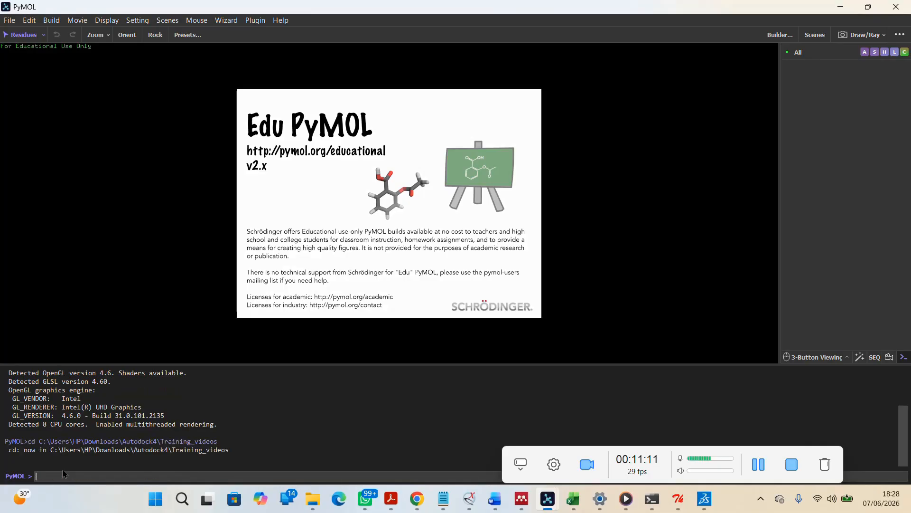
Open docked_ligand.mol2, ethacrynic_acid.pdbqt and 1GSF.pdbqt together from the Training_videos folder.
left_click(9, 20)
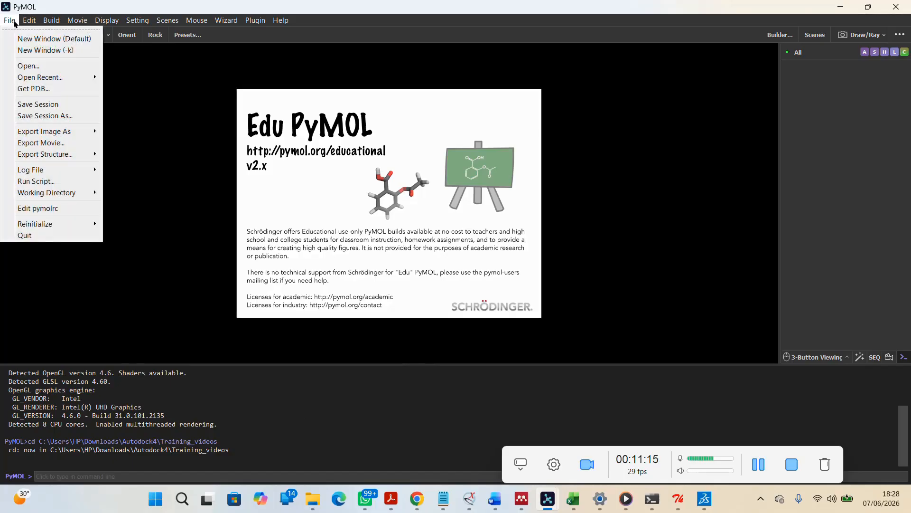
left_click(31, 67)
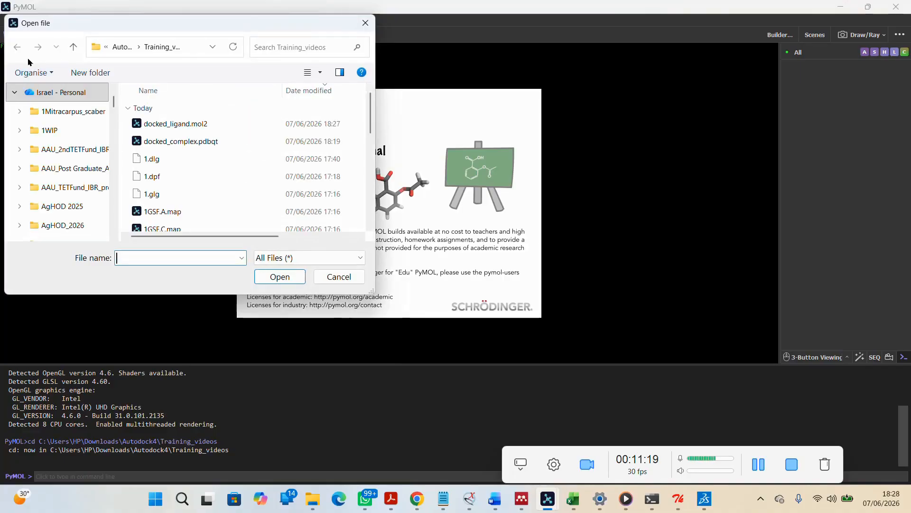
left_click(233, 124)
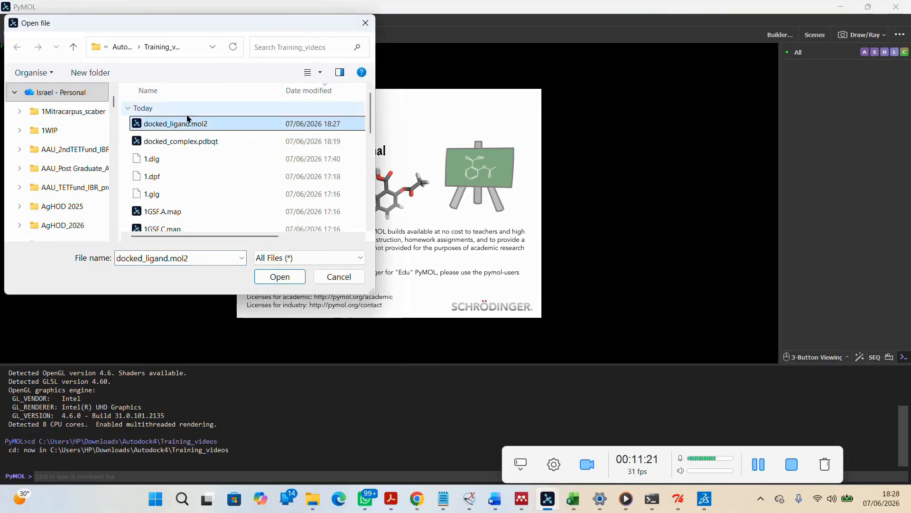
left_click_drag(373, 125, 375, 198)
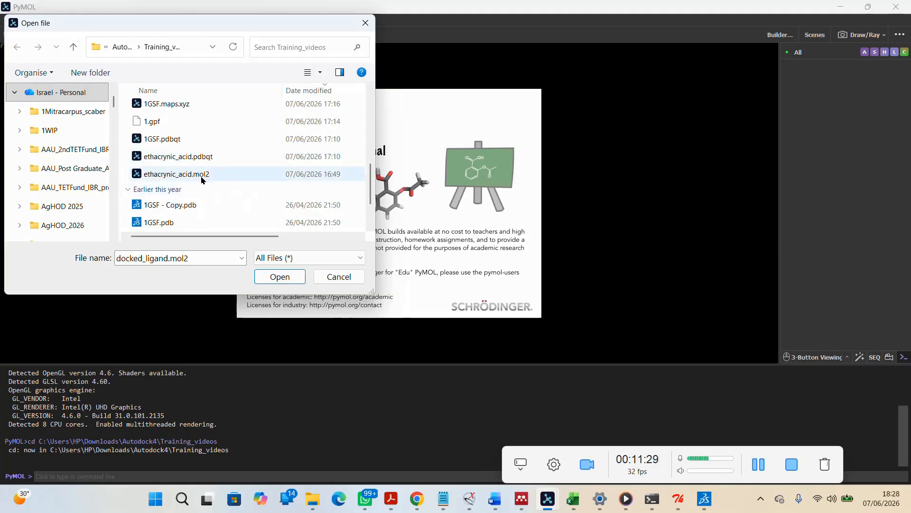
left_click(180, 158, "ctrl")
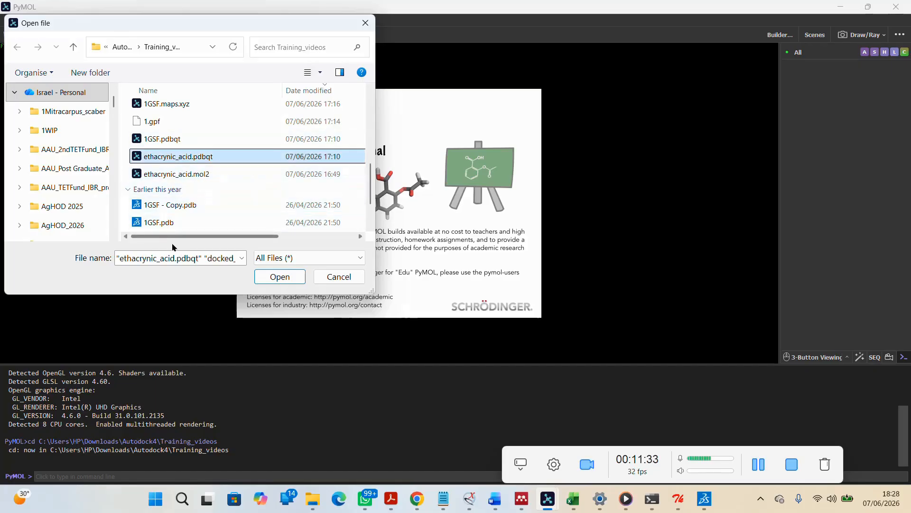
left_click(175, 139, "ctrl")
left_click(275, 279)
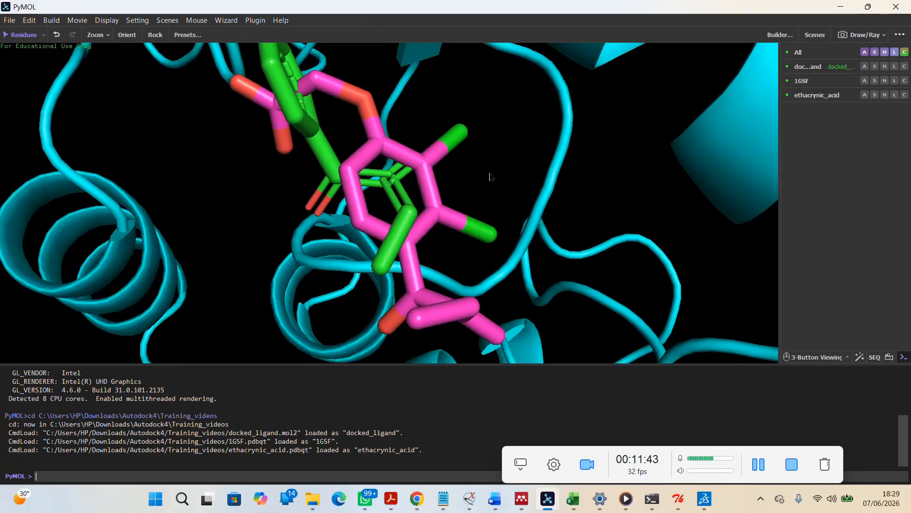
Compare the two overlapping ligands inside the protein by hiding the ethacrynic_acid object and showing it again.
right_click_drag(494, 174, 493, 92)
left_click_drag(461, 205, 514, 244)
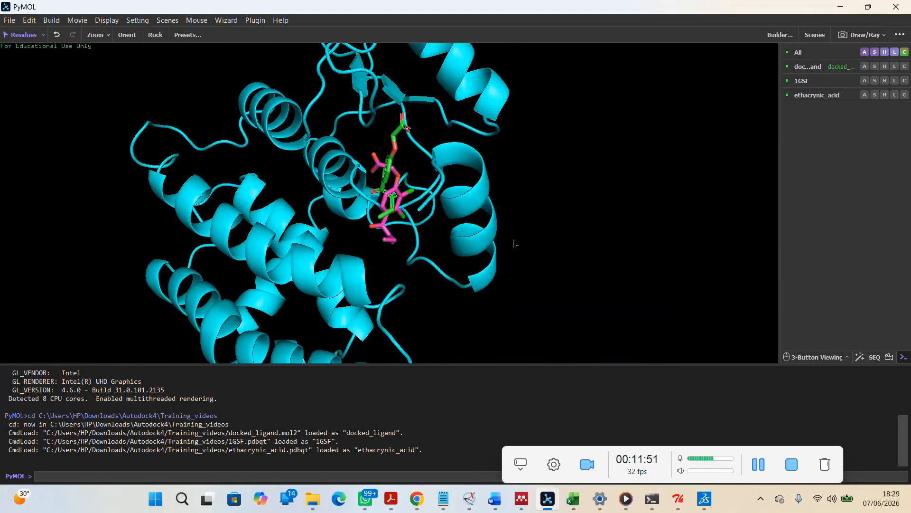
left_click(823, 99)
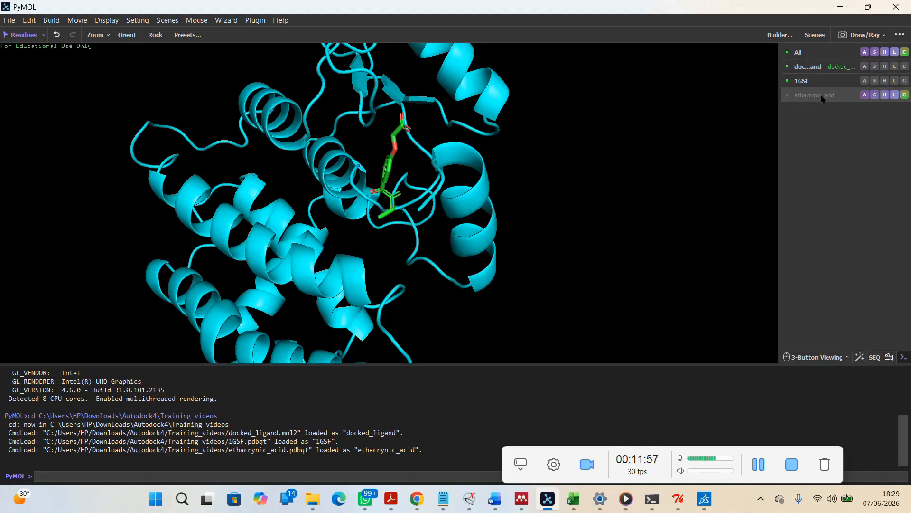
left_click(821, 98)
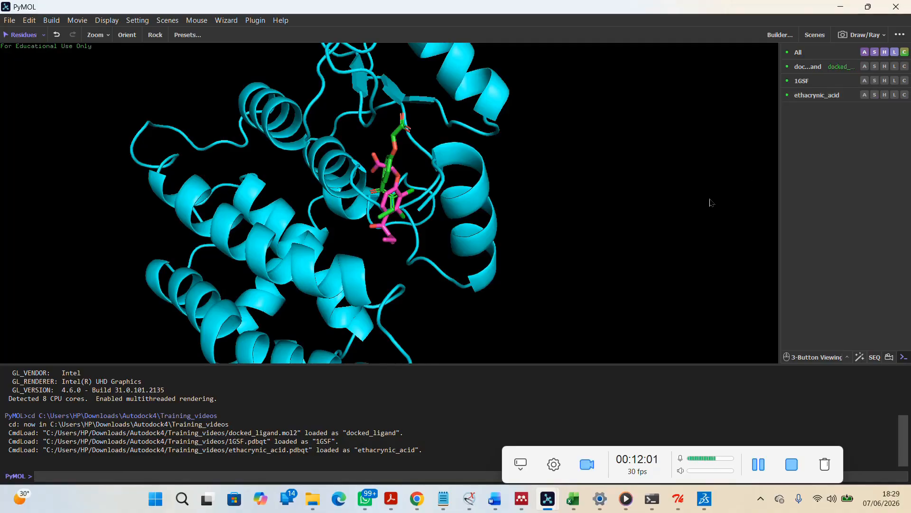
Color the ethacrynic_acid object cyan.
left_click(905, 99)
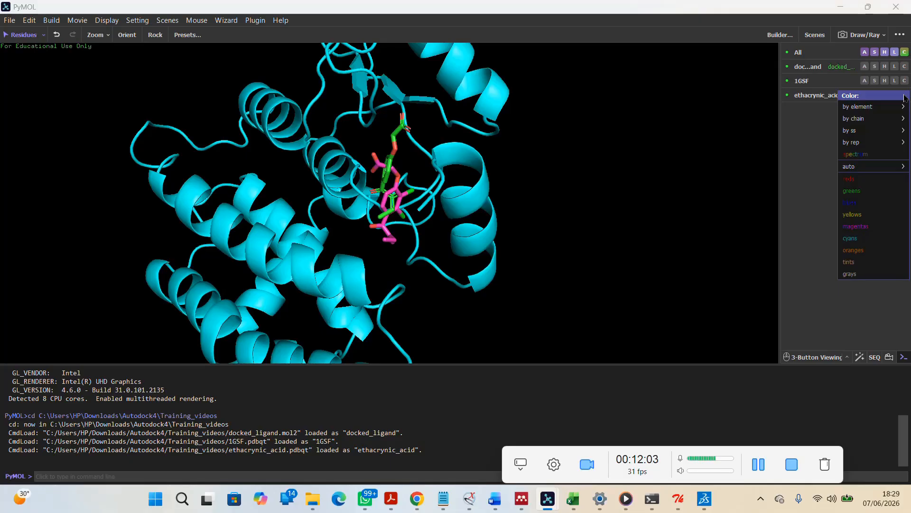
mouse_move(850, 238)
left_click(801, 250)
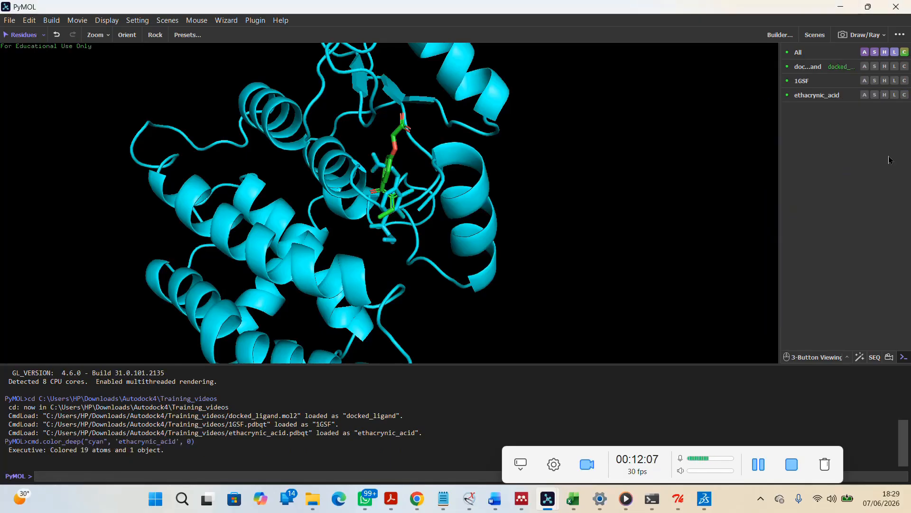
Color the ethacrynic_acid object red and the docked_ligand object yellow.
left_click(905, 98)
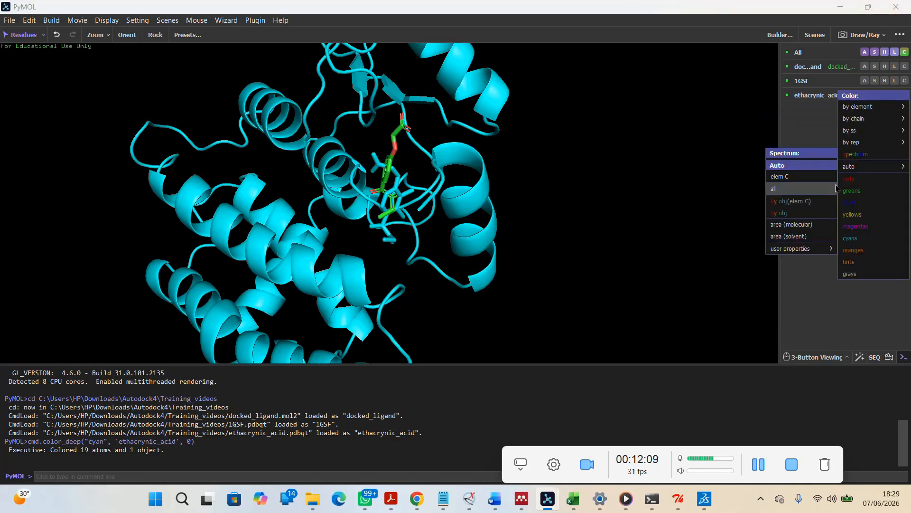
mouse_move(856, 184)
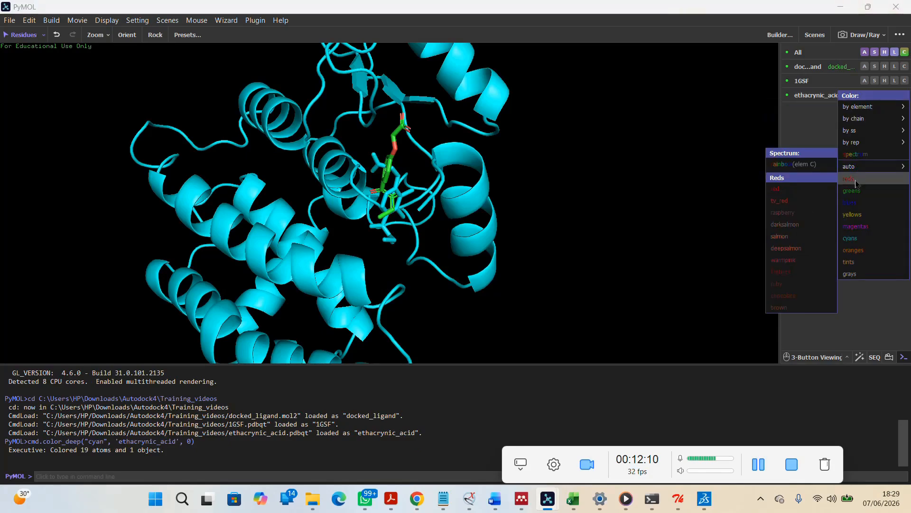
left_click(794, 189)
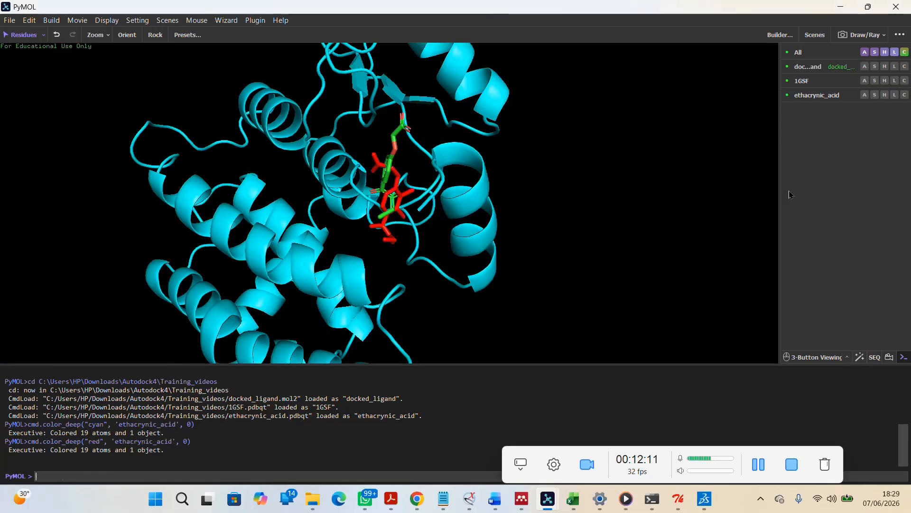
left_click(906, 67)
mouse_move(856, 188)
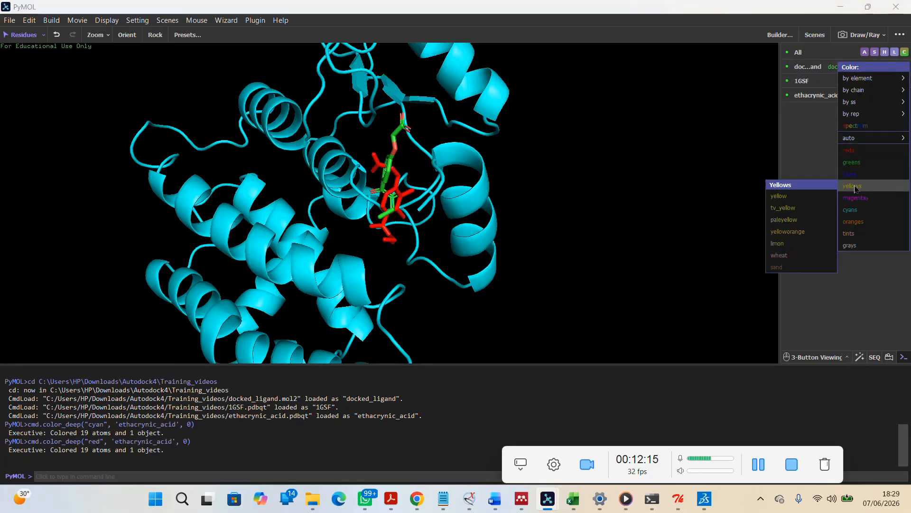
left_click(779, 196)
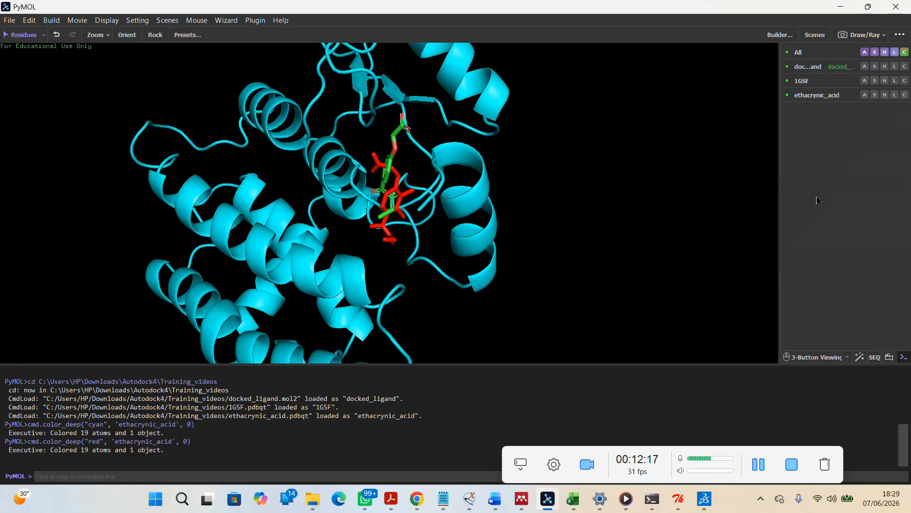
mouse_move(592, 193)
left_mouse_down()
mouse_move(489, 207)
mouse_move(375, 200)
mouse_move(604, 201)
left_mouse_up()
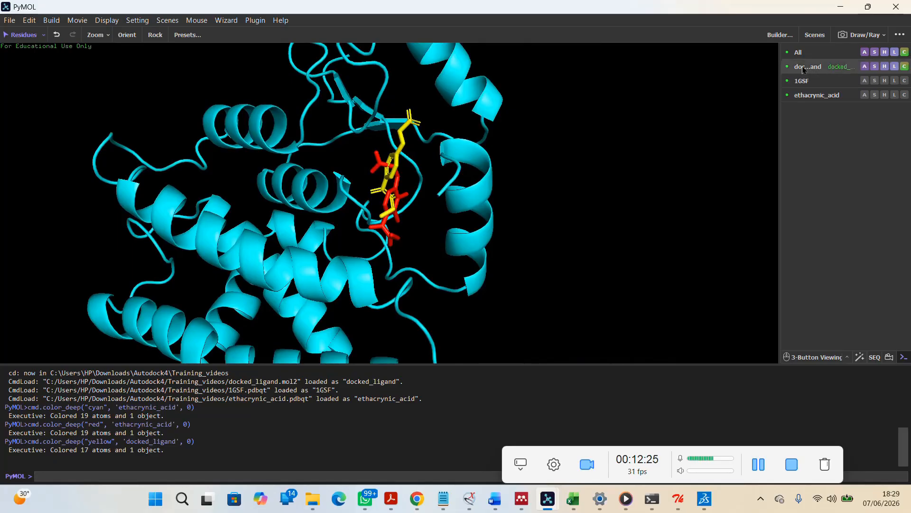
Try to superimpose the two ligands with the command "align ethacyrnic_acid, docked_ligand".
left_click(128, 480)
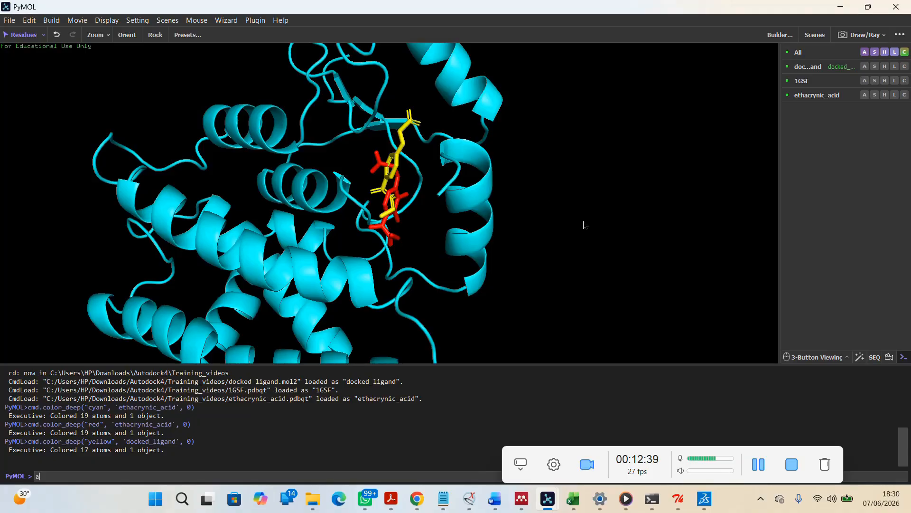
type("gn")
type("ethacyrnic_acid,")
left_click(888, 360)
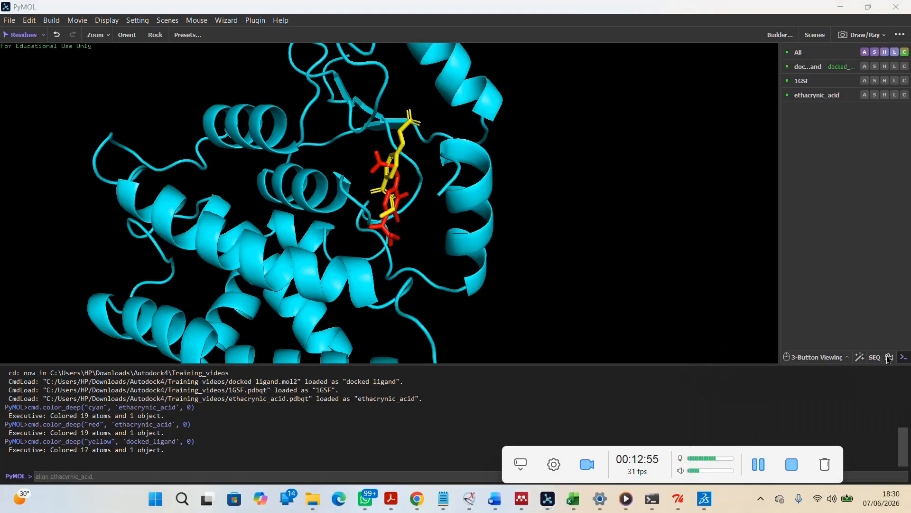
left_click(326, 473)
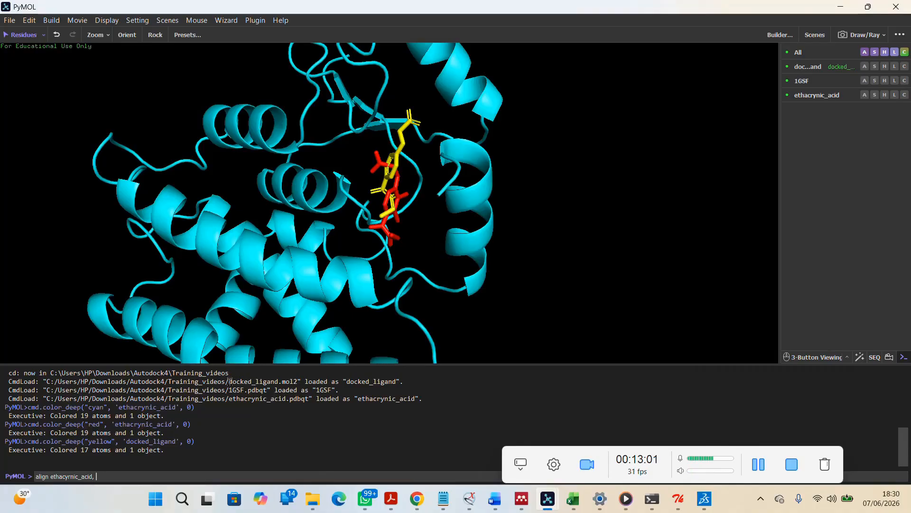
left_click_drag(229, 381, 298, 382)
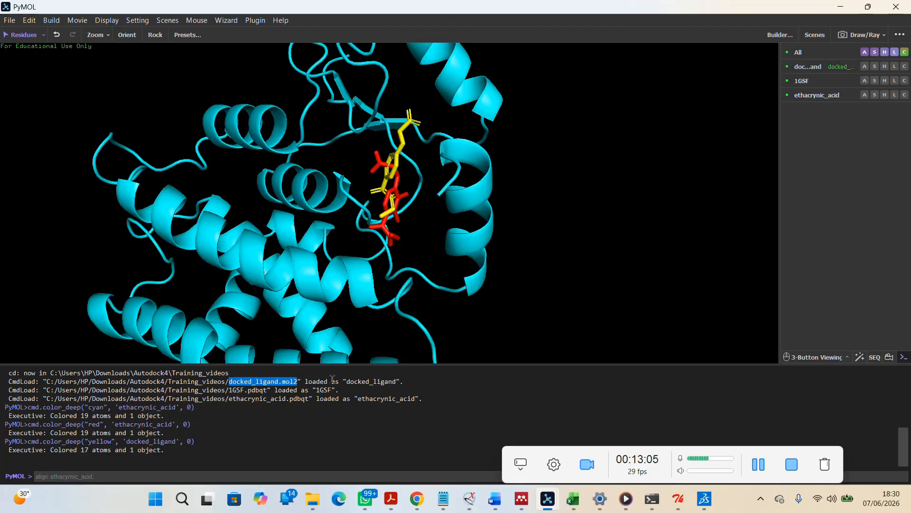
left_click_drag(346, 381, 397, 381)
key("ctrl+c")
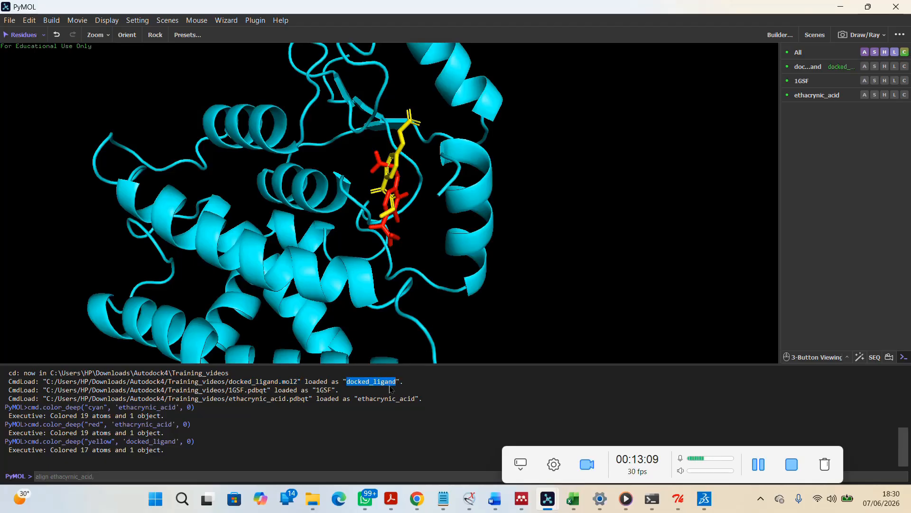
left_click(123, 476)
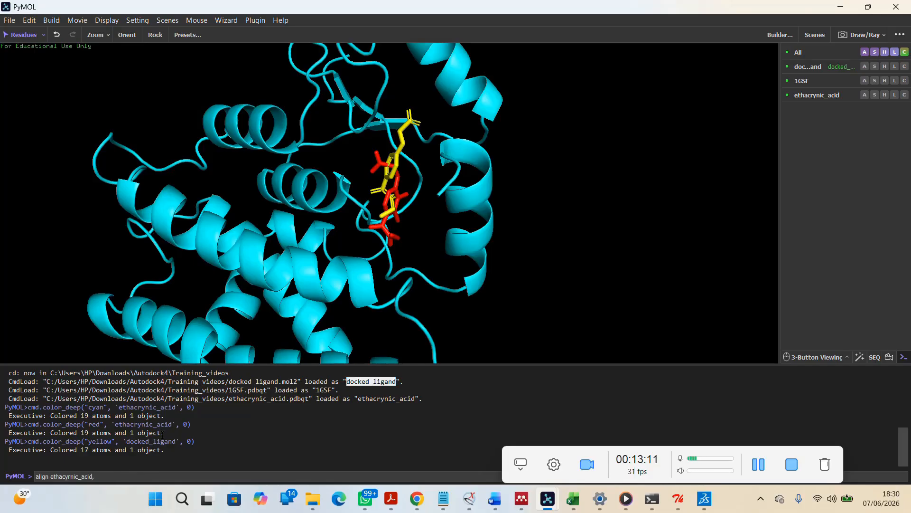
key("ctrl+v")
key("Return")
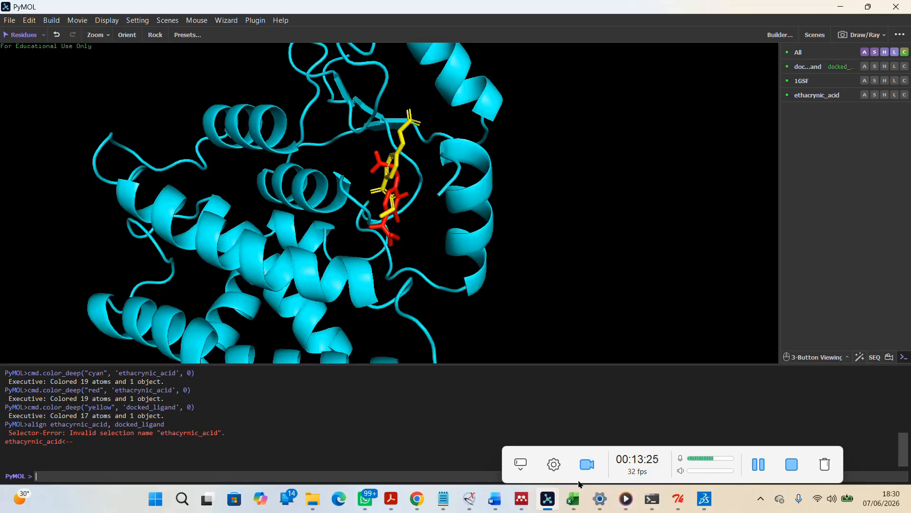
left_click(759, 468)
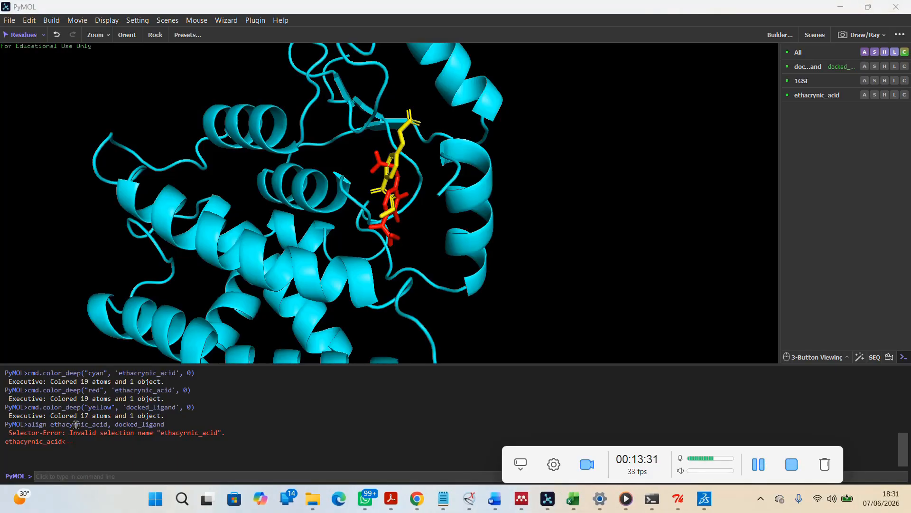
Correct the misspelled ligand name in the previous command and run "align ethacrynic_acid, docked_ligand".
left_click(109, 479)
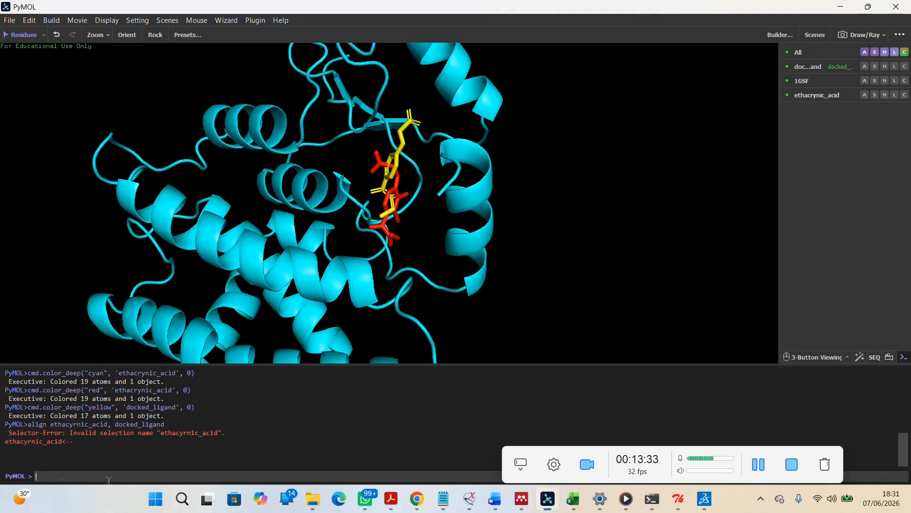
key("Up")
key("BackSpace")
type("ynic_acid, docked_ligand")
key("Return")
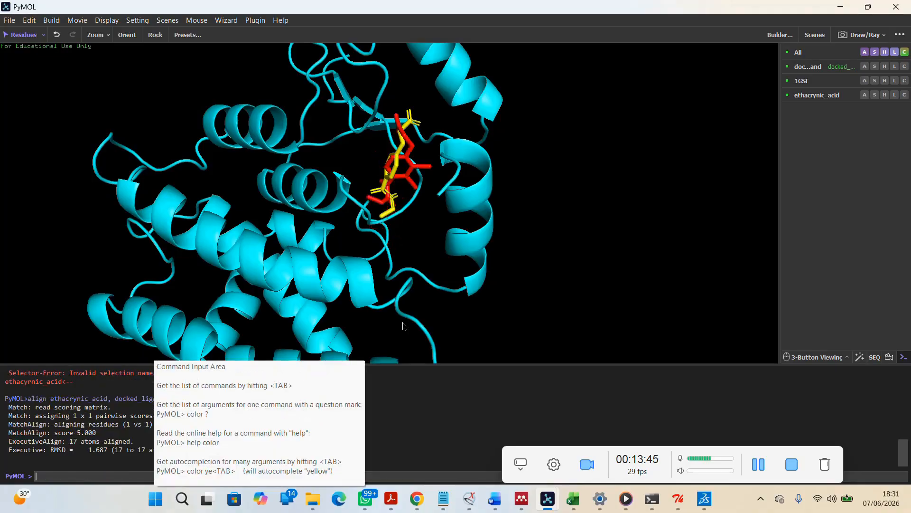